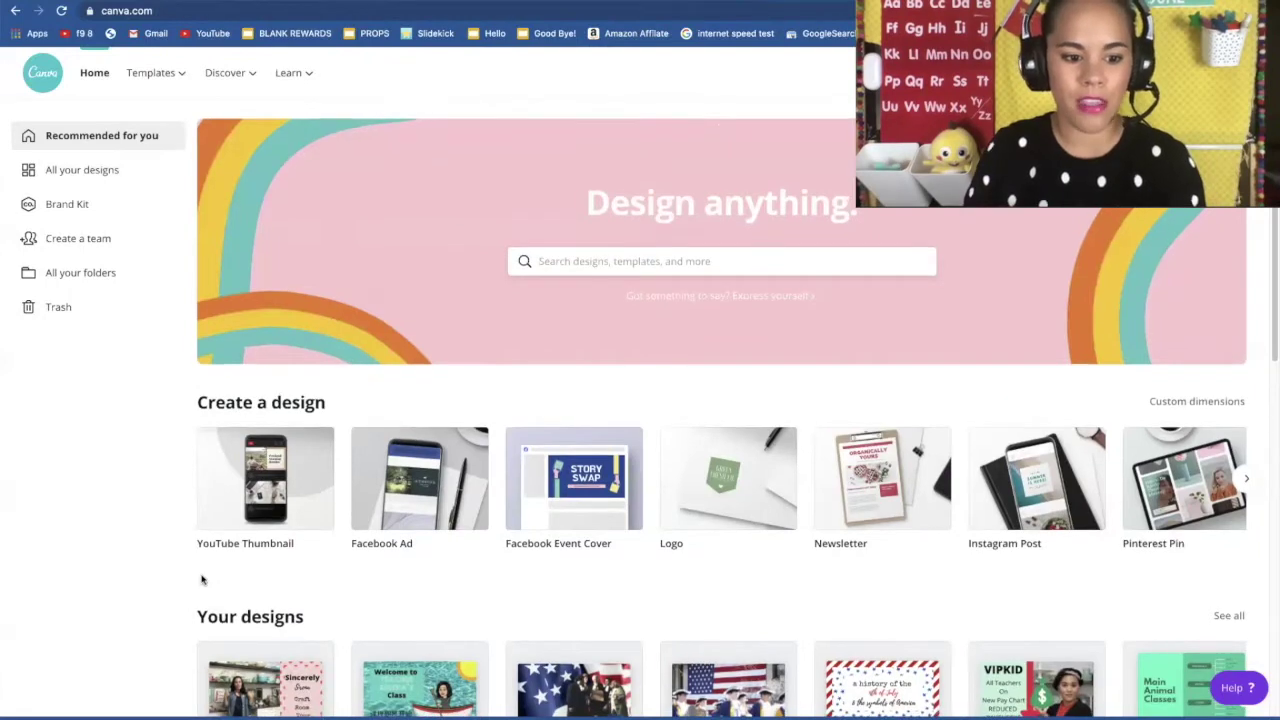
# Step: Search the design types for 'faceb' and choose Facebook Ad (1200 × 628 px)
pyautogui.scroll(-2, 200, 577)
pyautogui.hscroll(5, 270, 430)
pyautogui.scroll(-1, 350, 320)
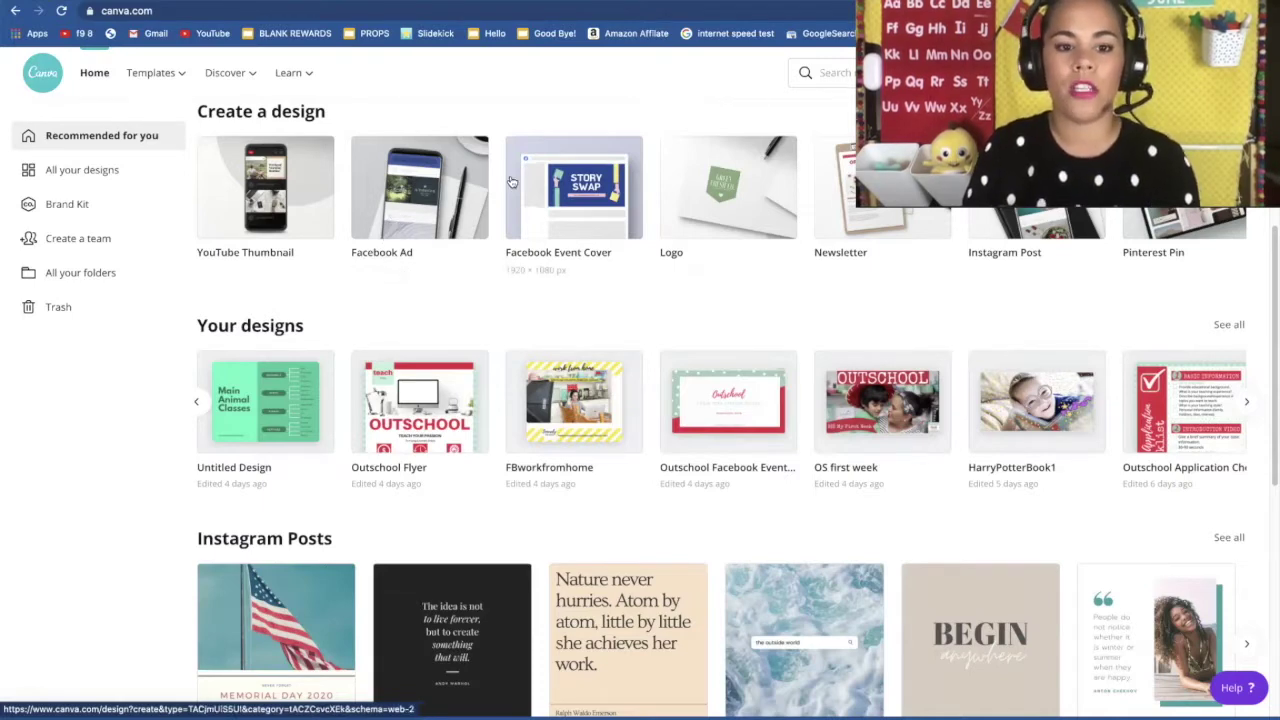
pyautogui.scroll(2, 510, 176)
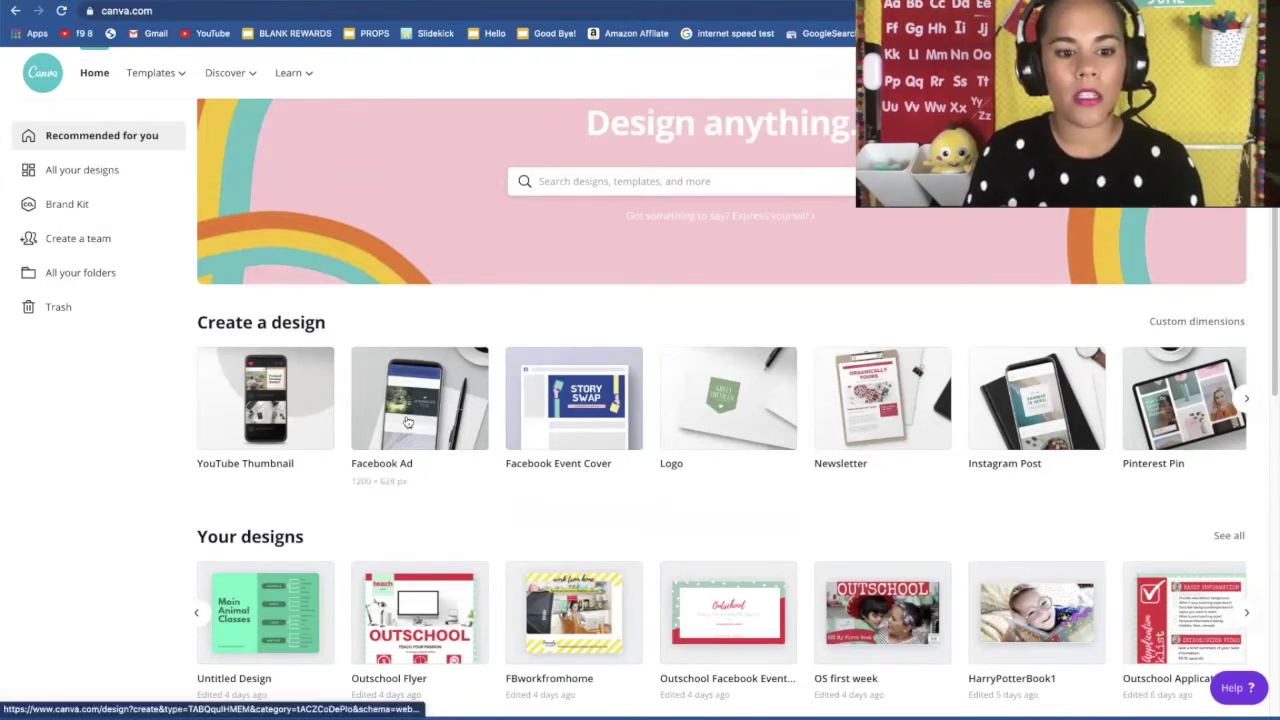
pyautogui.click(607, 181)
pyautogui.write('faceb')
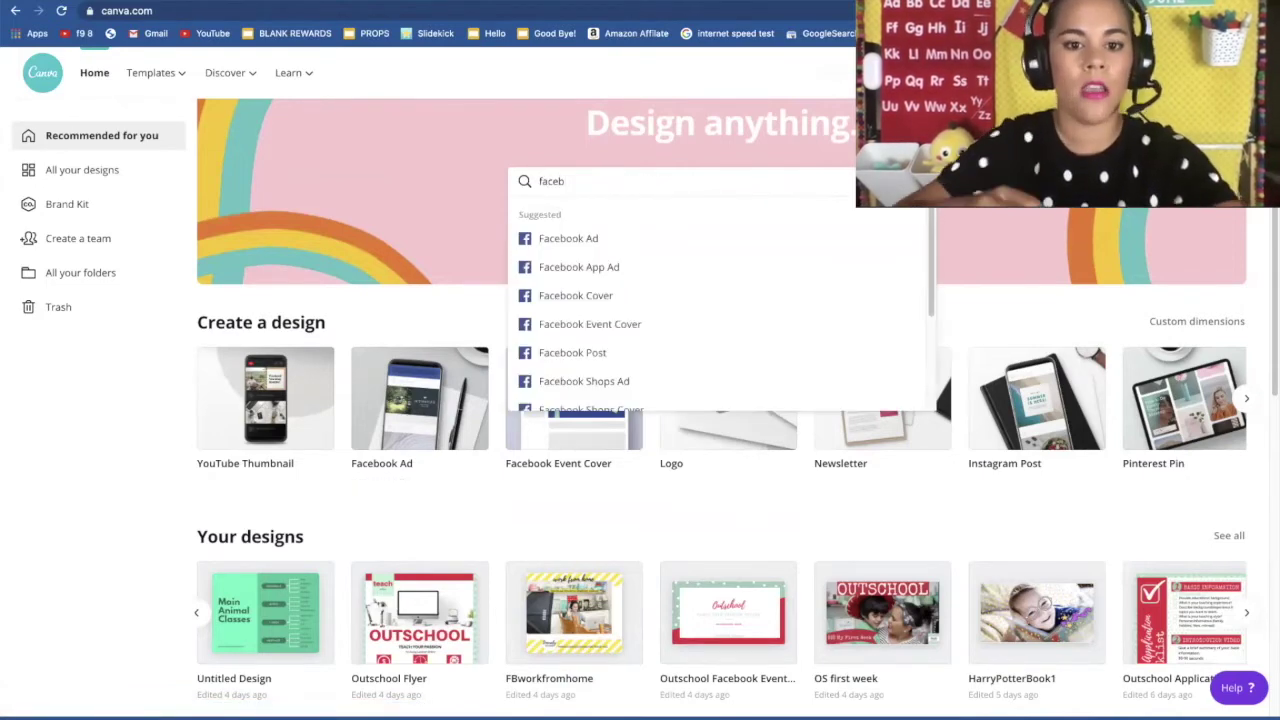
pyautogui.click(588, 239)
# Step: Browse the Facebook Ad templates, then start from the Blank design
pyautogui.scroll(-1, 517, 400)
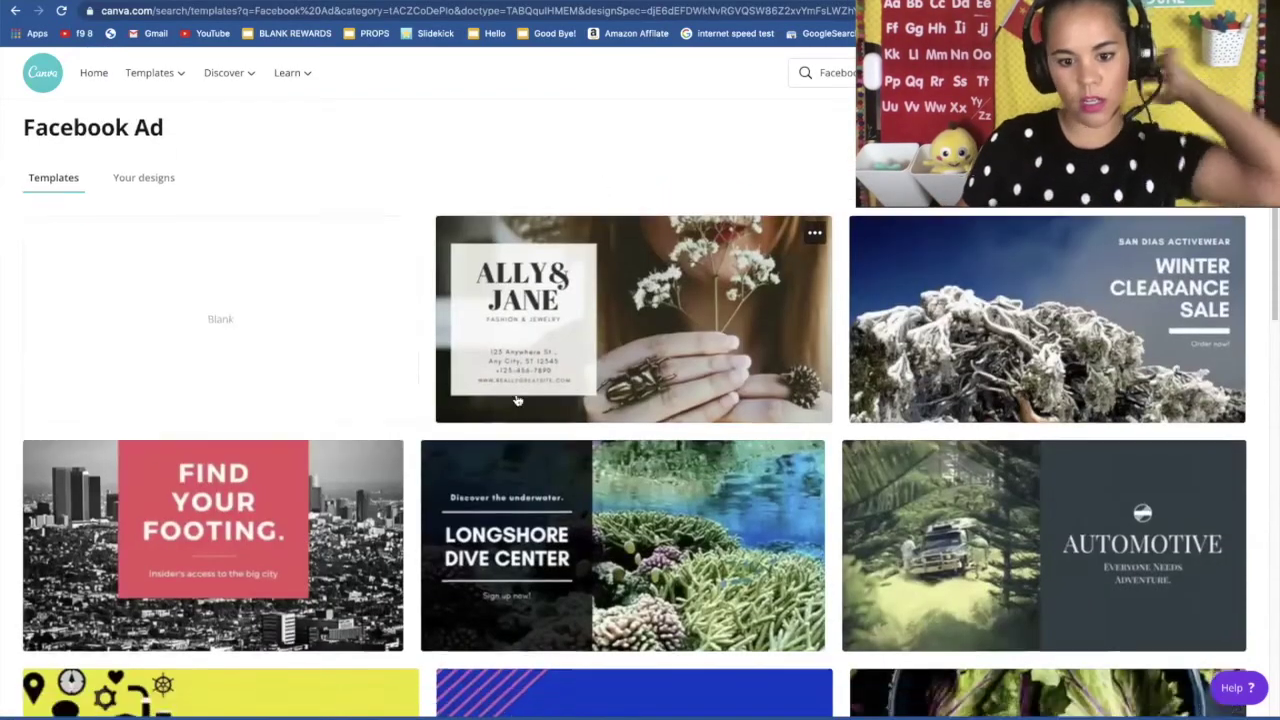
pyautogui.scroll(-8, 517, 400)
pyautogui.scroll(7, 517, 400)
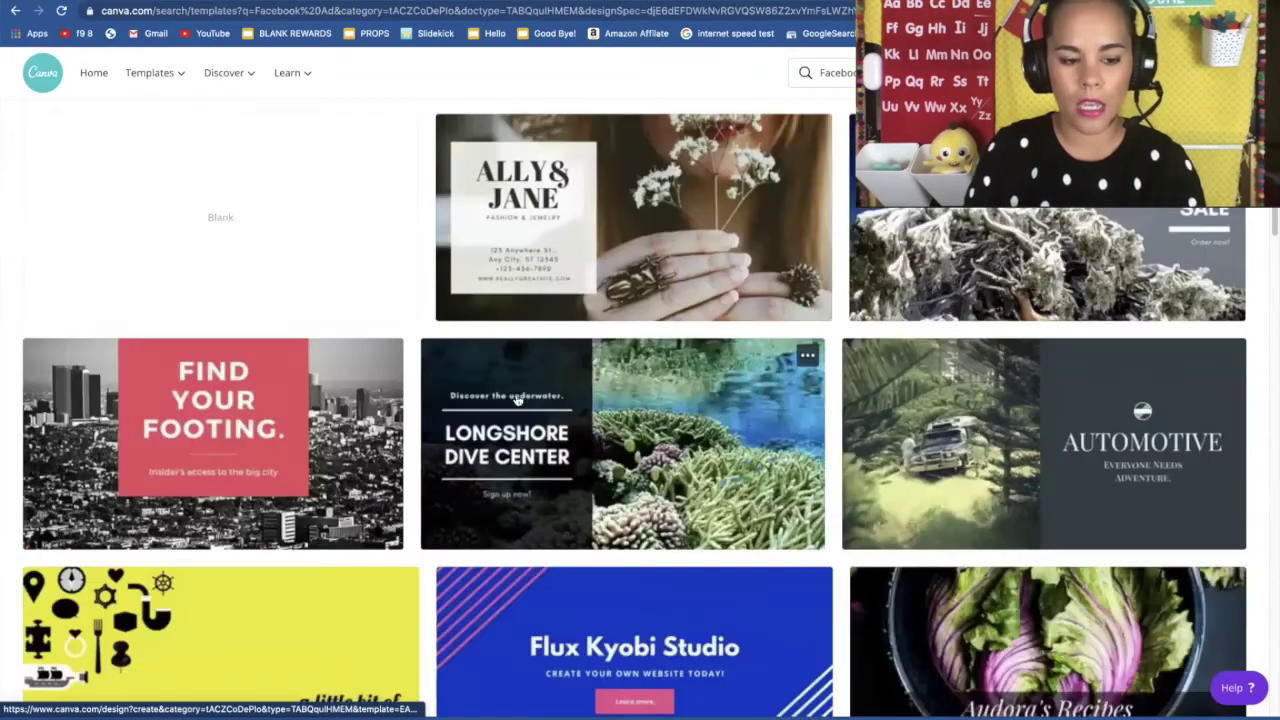
pyautogui.scroll(-11, 517, 398)
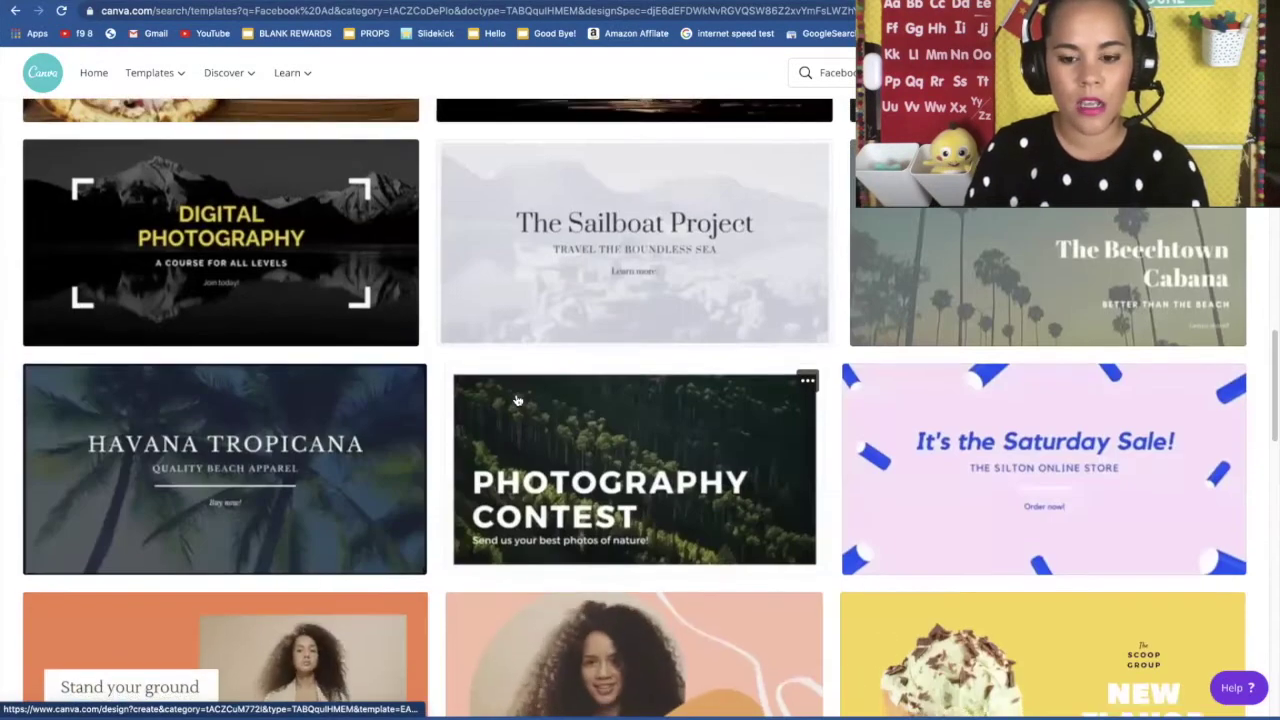
pyautogui.scroll(-4, 517, 400)
pyautogui.scroll(-3, 517, 400)
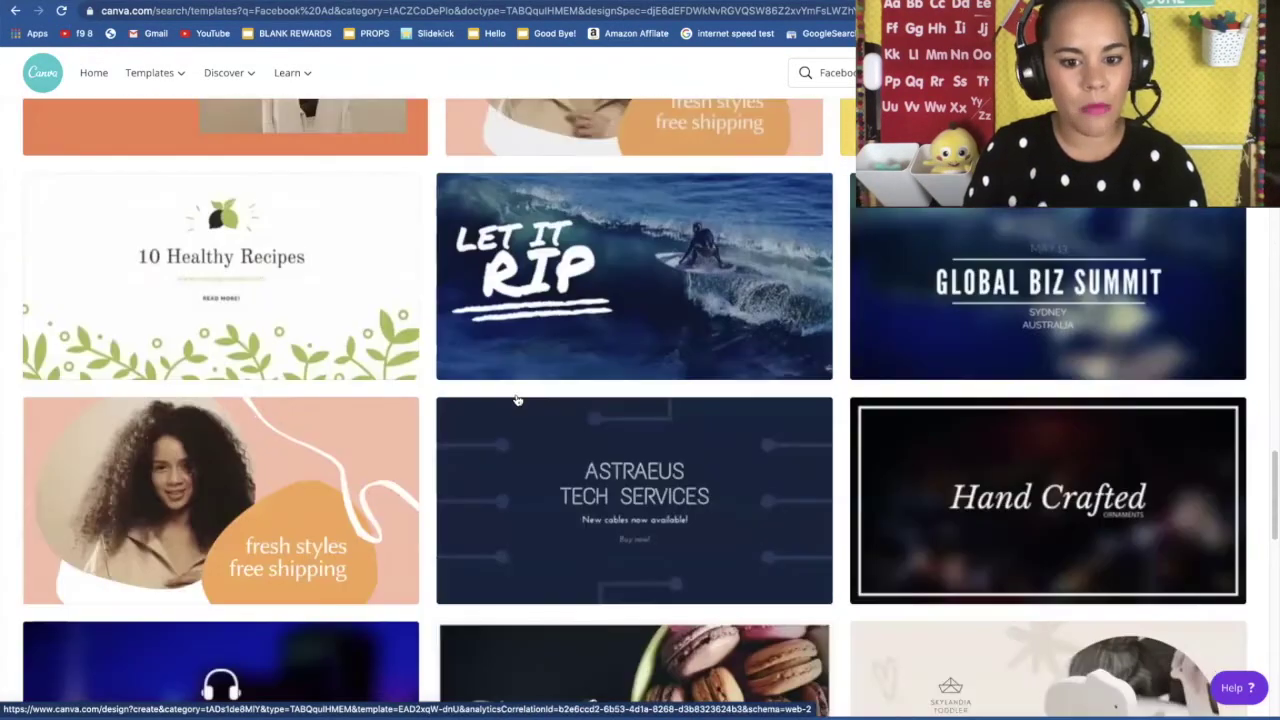
pyautogui.scroll(20, 517, 400)
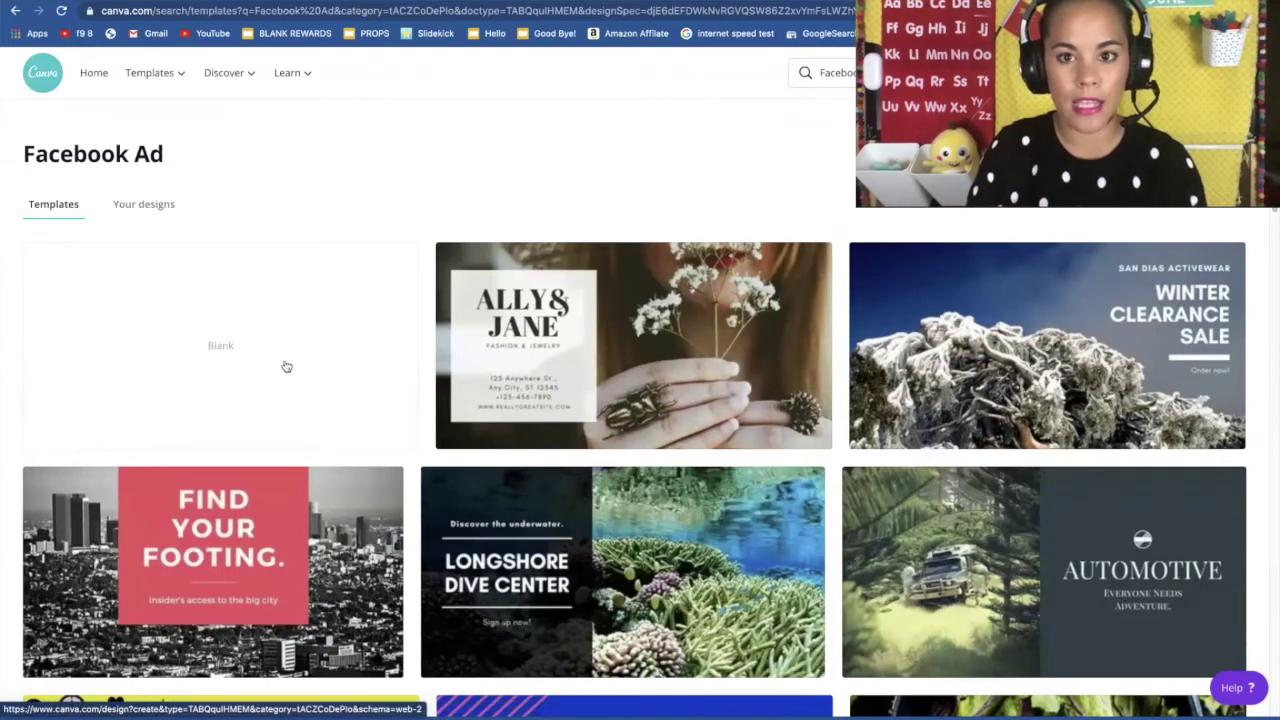
pyautogui.click(236, 348)
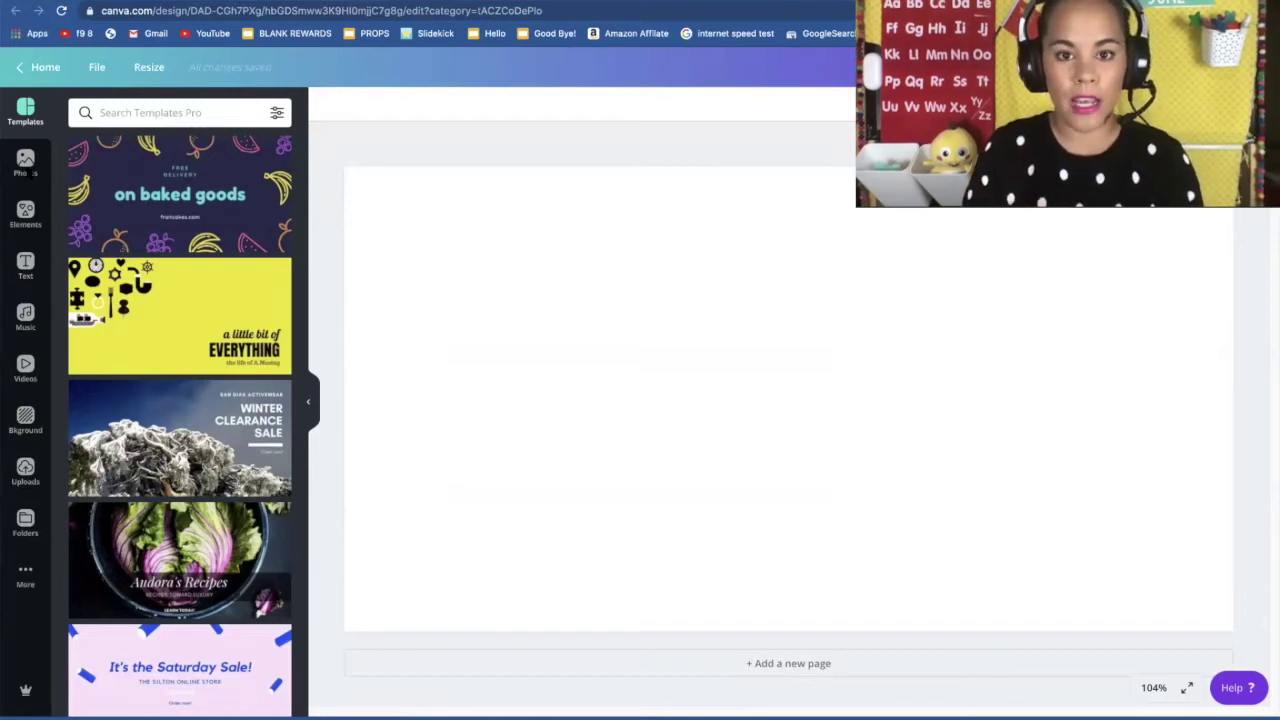
# Step: Search stock Photos for 'fourth of july'
pyautogui.click(26, 162)
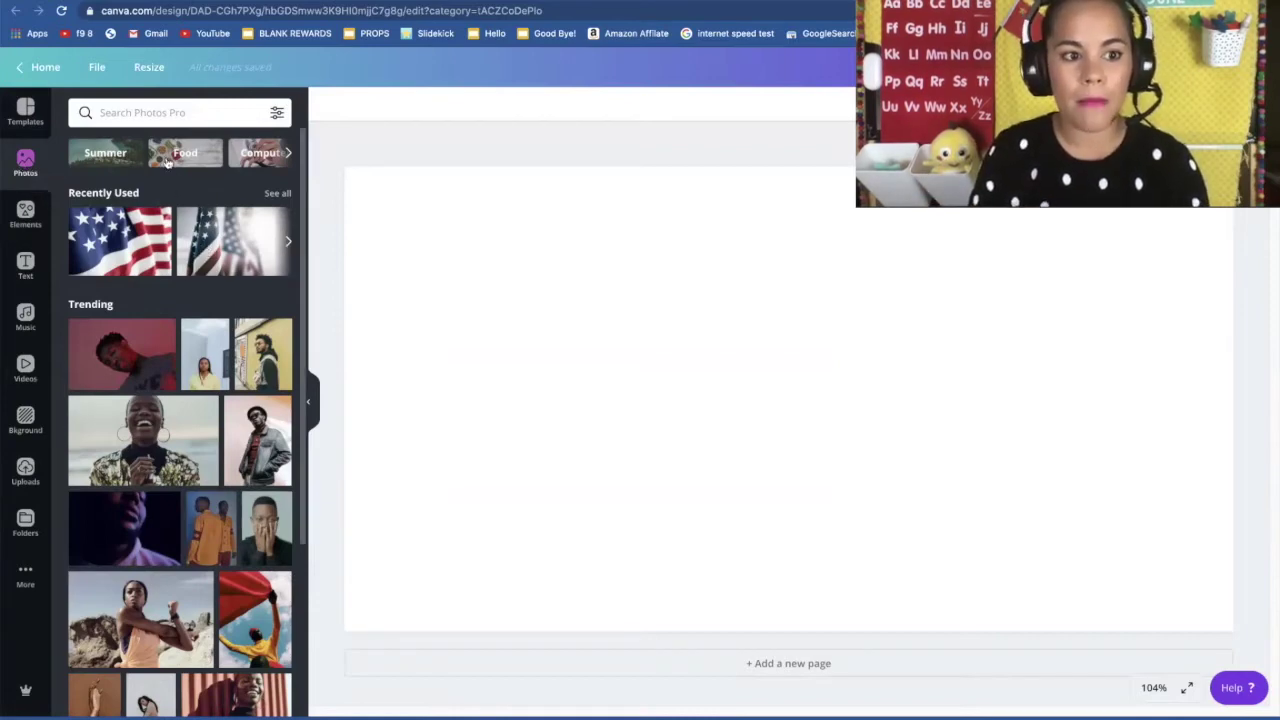
pyautogui.click(174, 112)
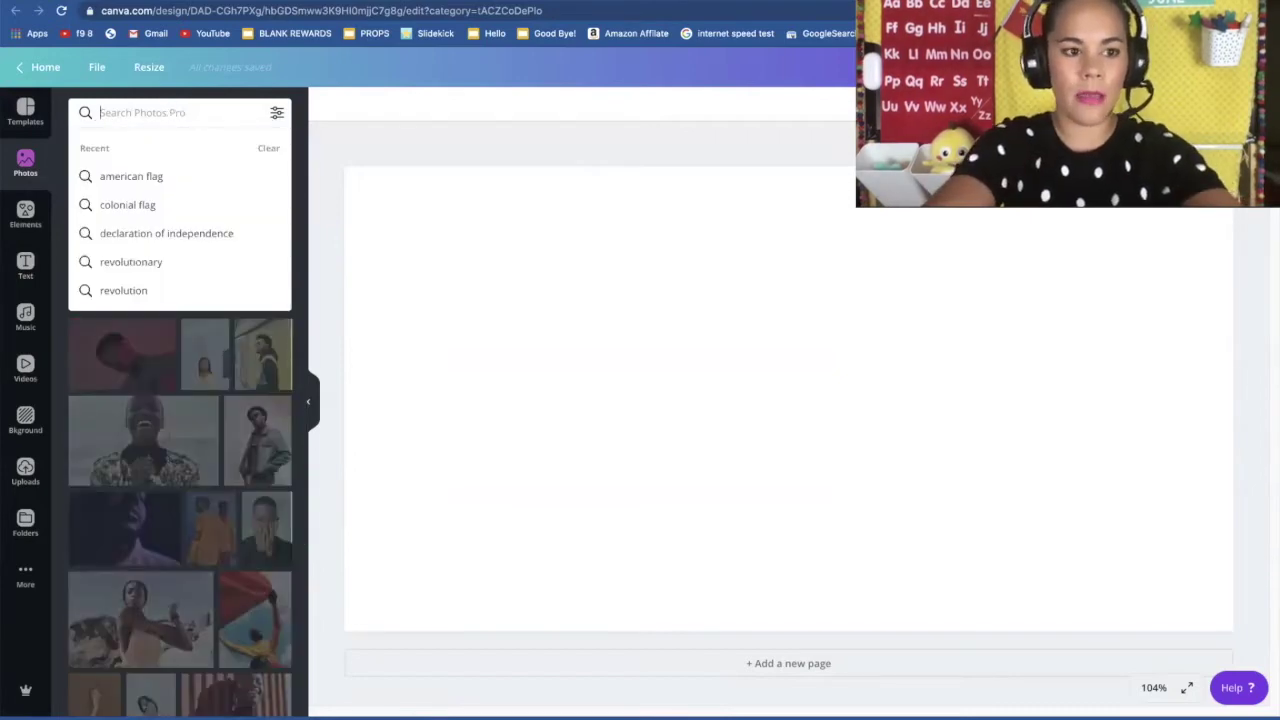
pyautogui.write('fourth')
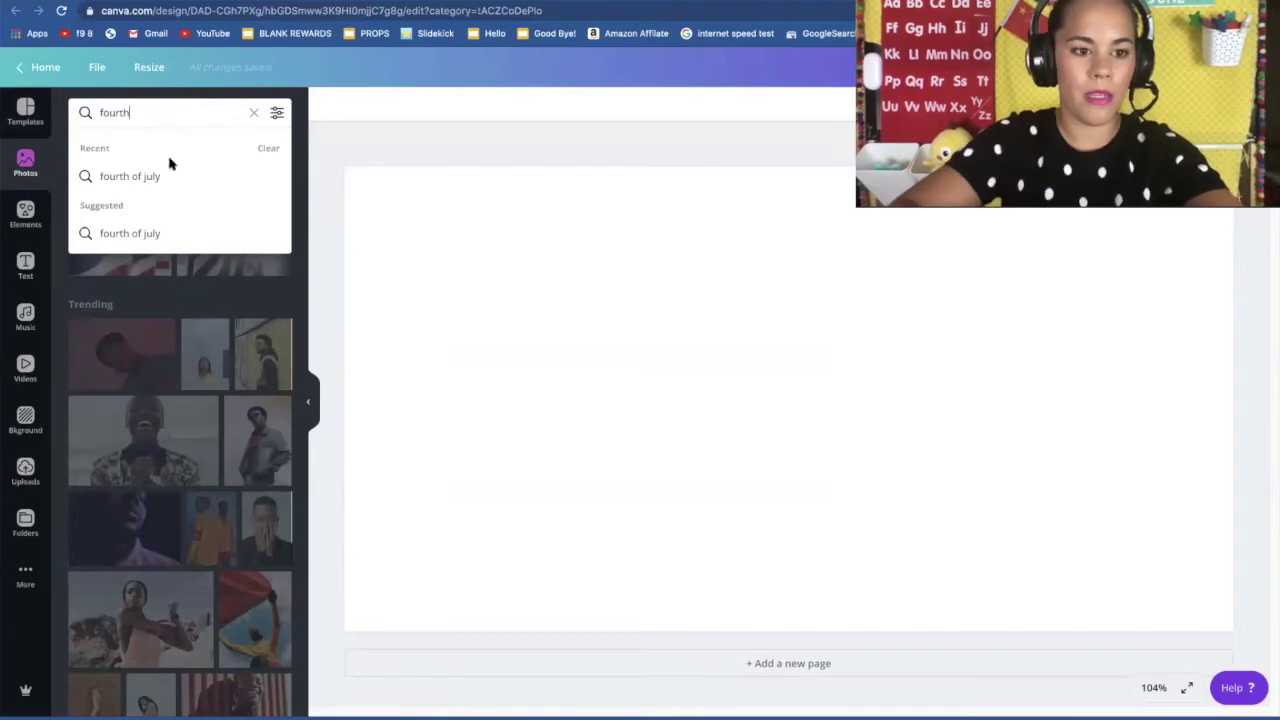
pyautogui.click(169, 178)
# Step: Add the Statue of Liberty flag-and-fireworks photo to the page
pyautogui.scroll(-2, 215, 320)
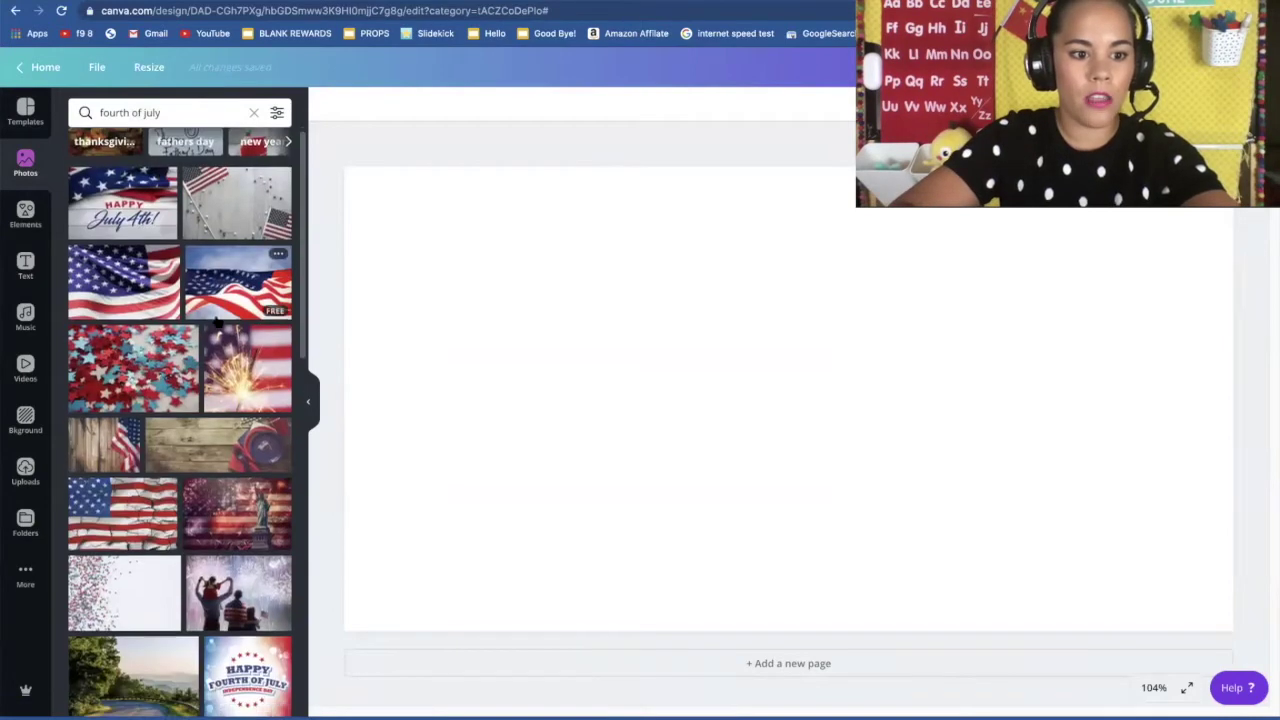
pyautogui.scroll(-4, 216, 322)
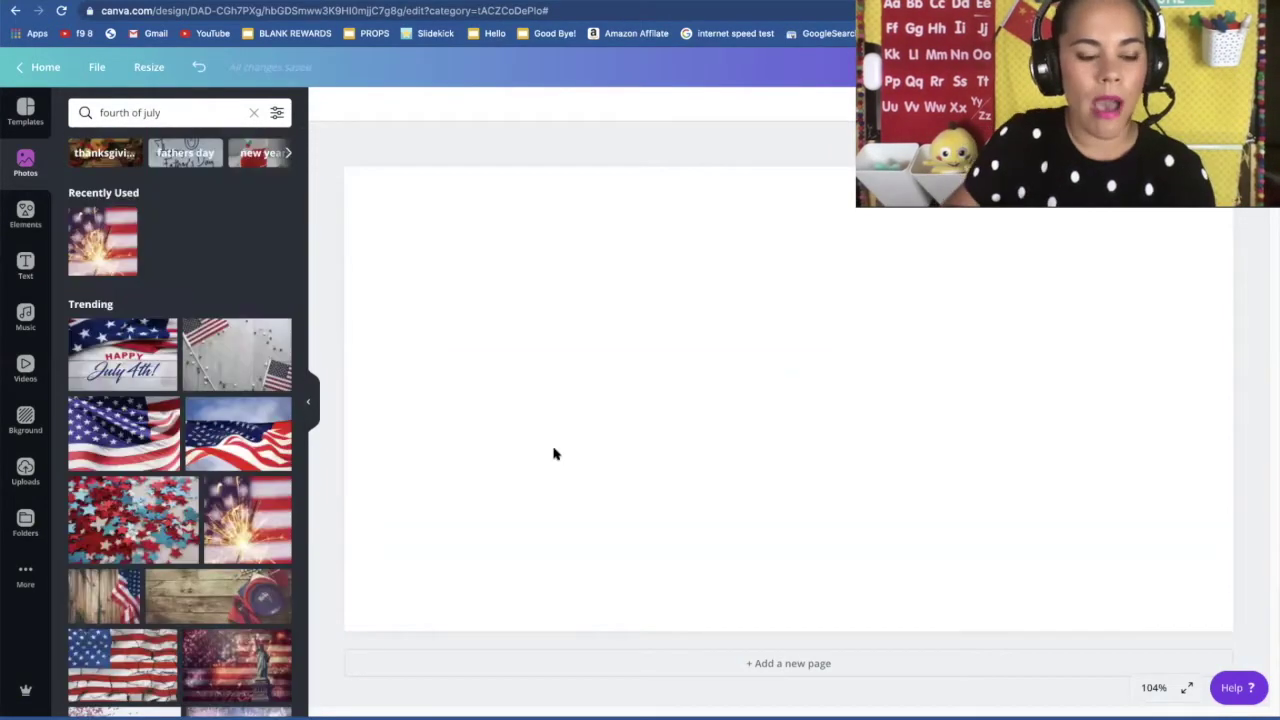
pyautogui.scroll(-1, 226, 515)
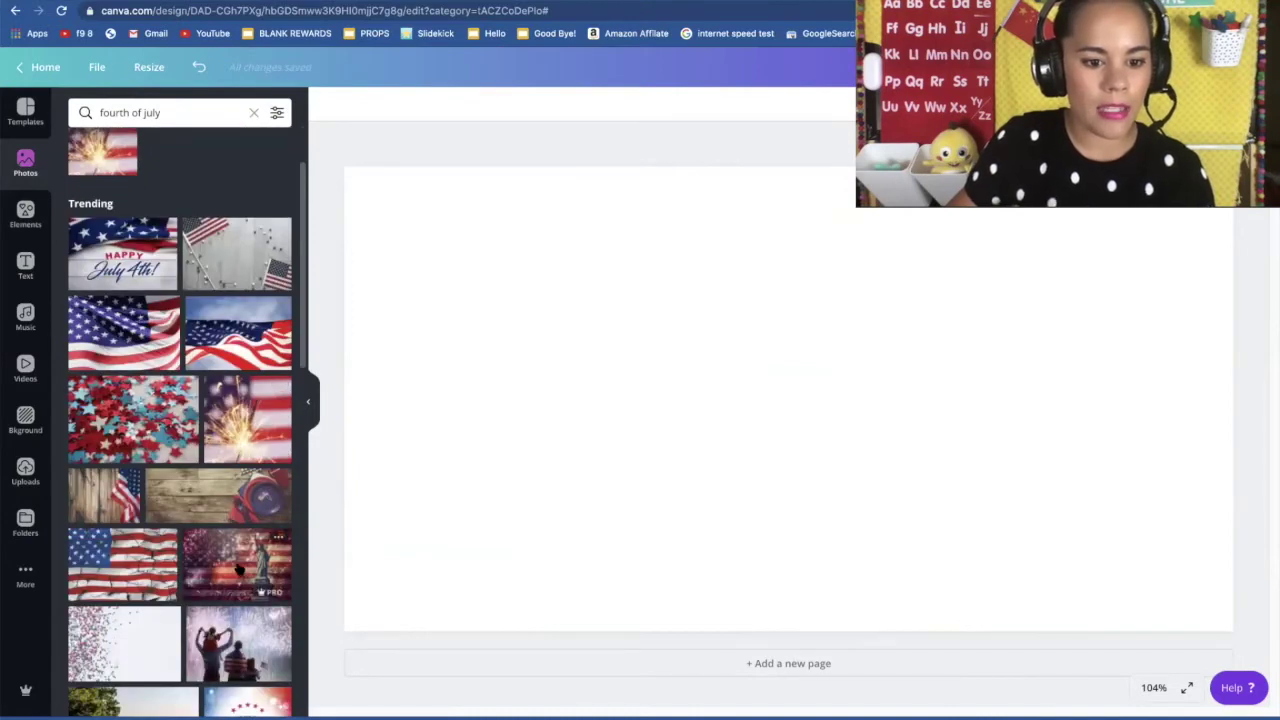
pyautogui.click(237, 560)
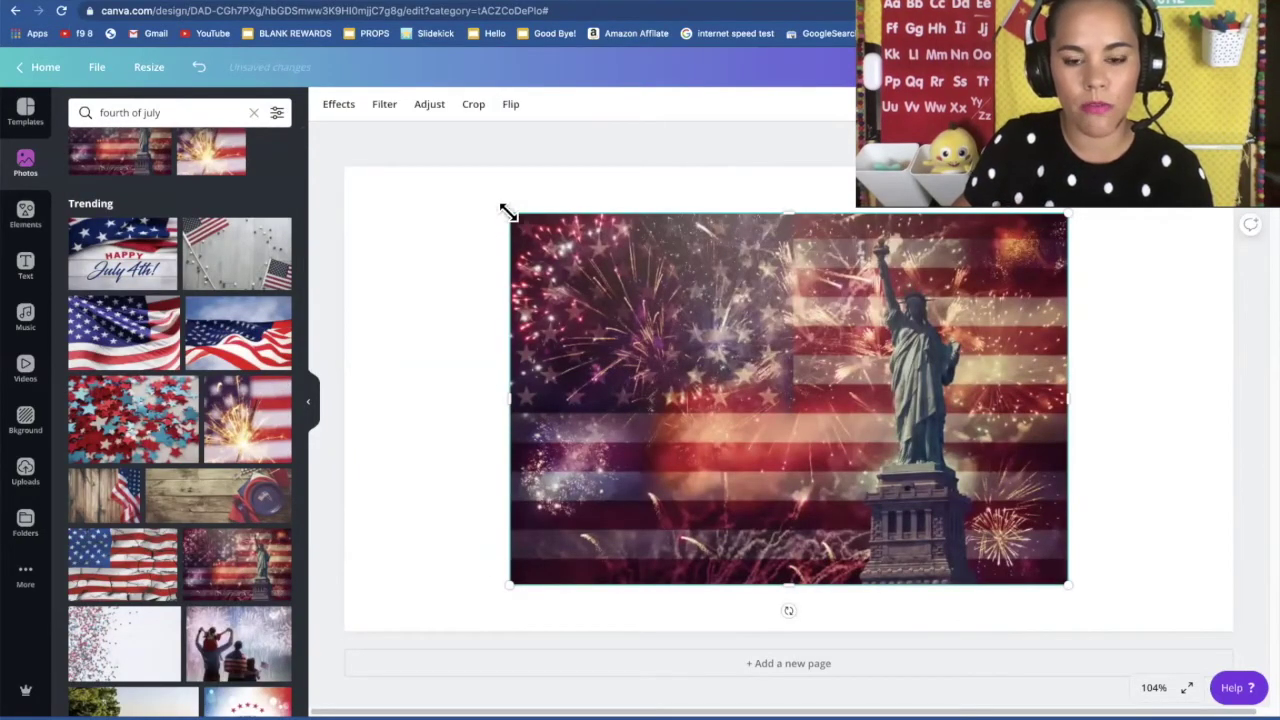
# Step: Stretch the fireworks photo corner to corner so it covers the whole page
pyautogui.moveTo(508, 213); pyautogui.dragTo(300, 157)
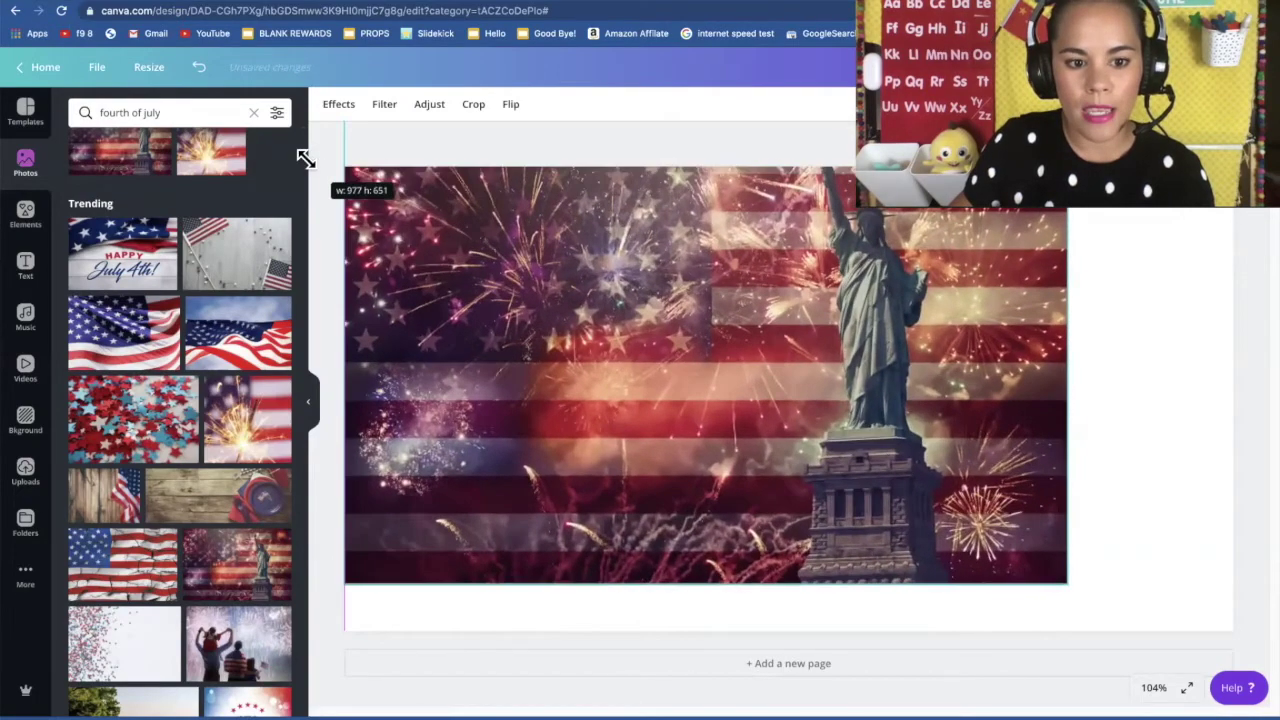
pyautogui.moveTo(1071, 585); pyautogui.dragTo(1271, 626)
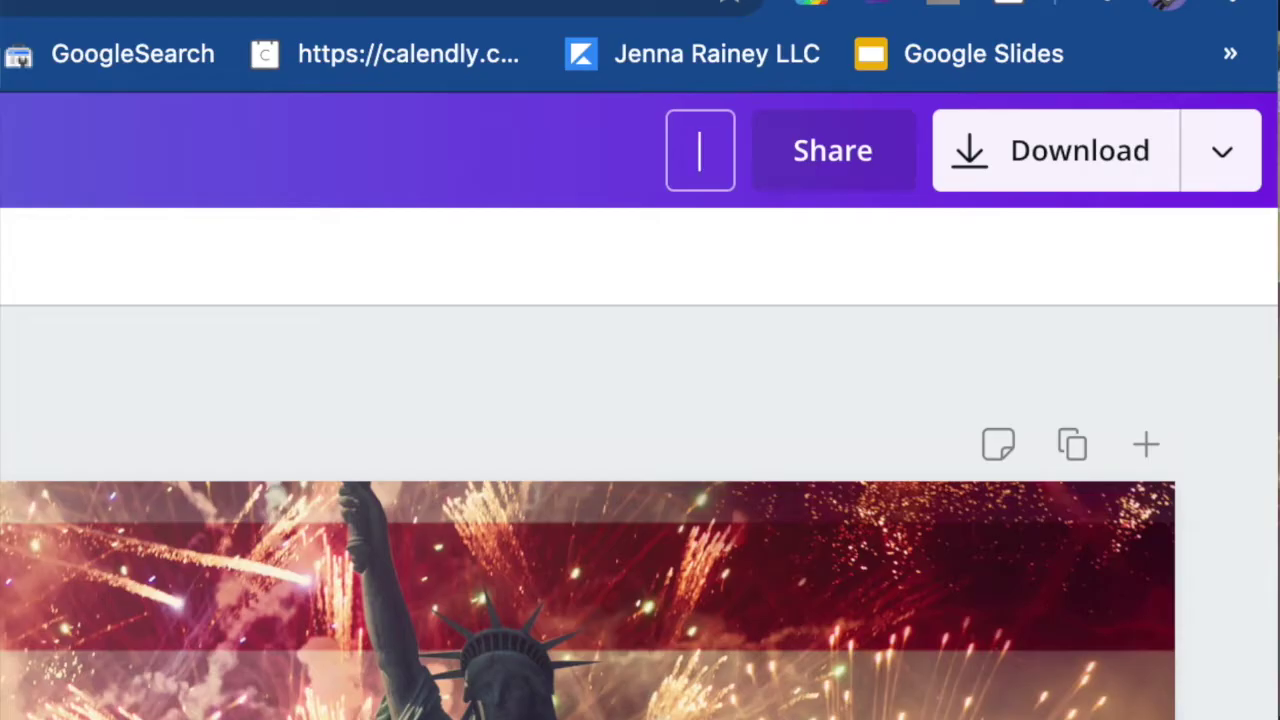
# Step: Name the design 'fourth of july' and check the Download settings without downloading
pyautogui.write('fourth of jul')
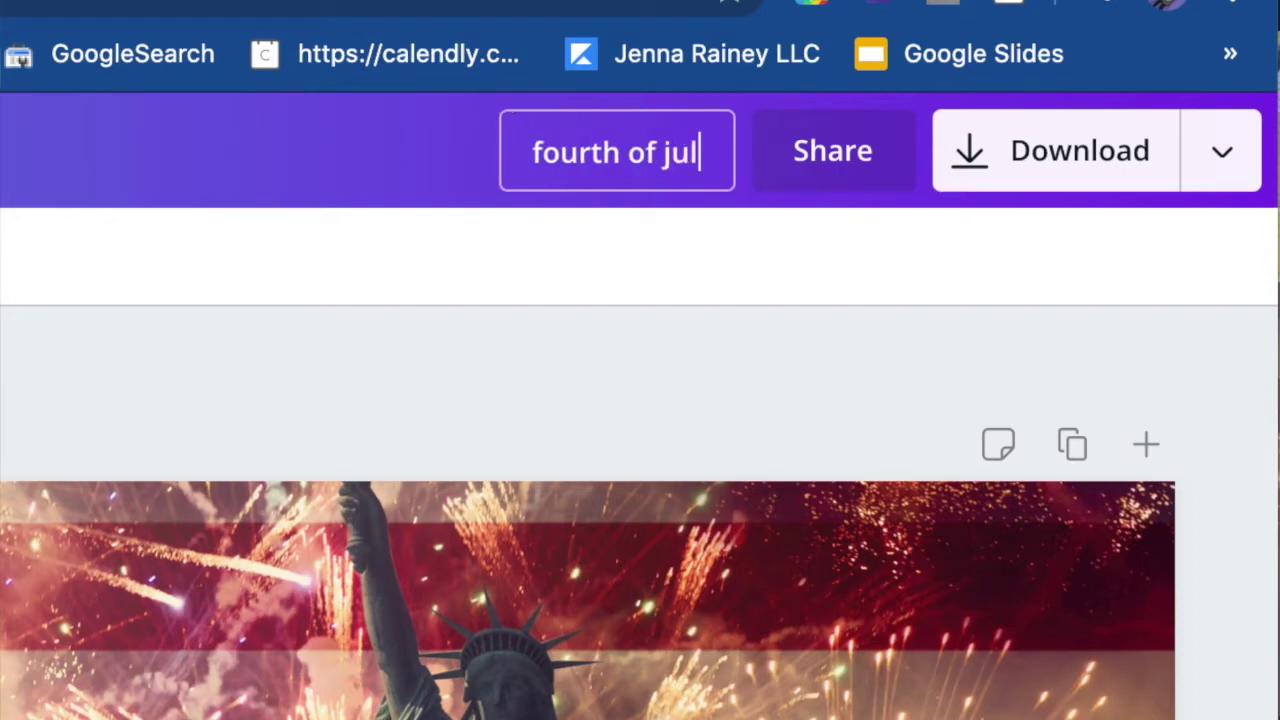
pyautogui.write('y')
pyautogui.press('Return')
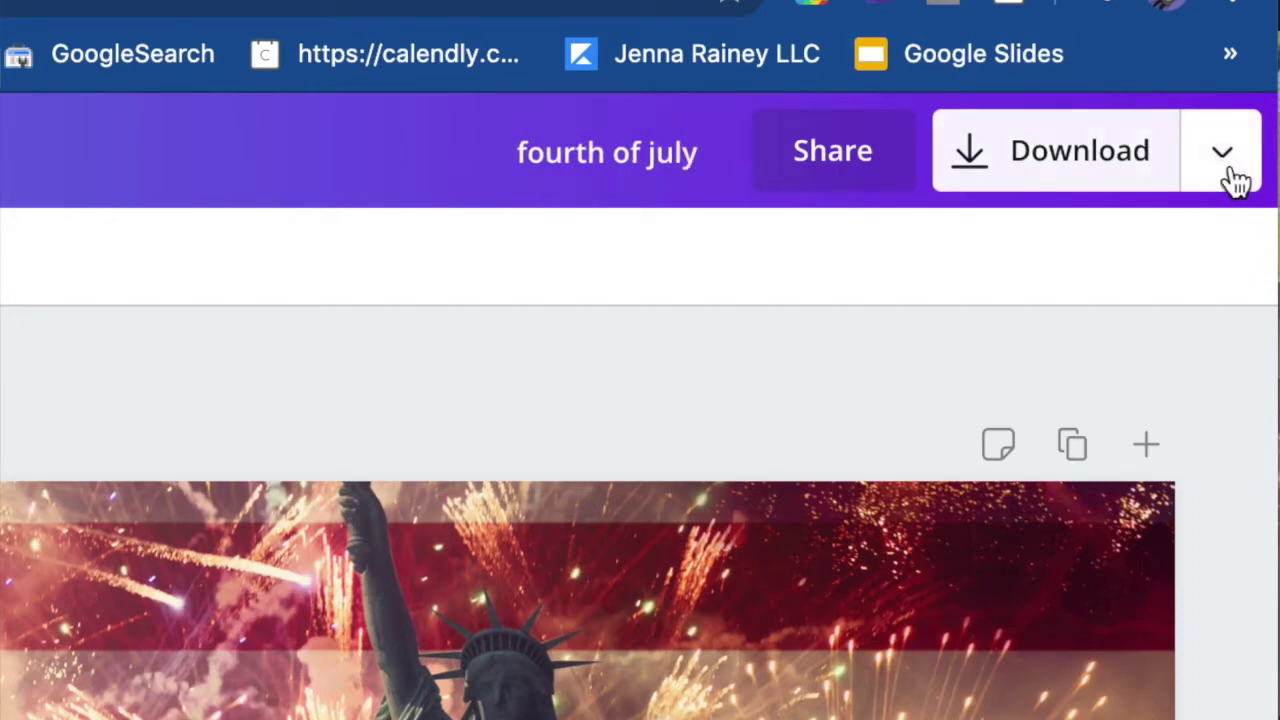
pyautogui.click(1222, 153)
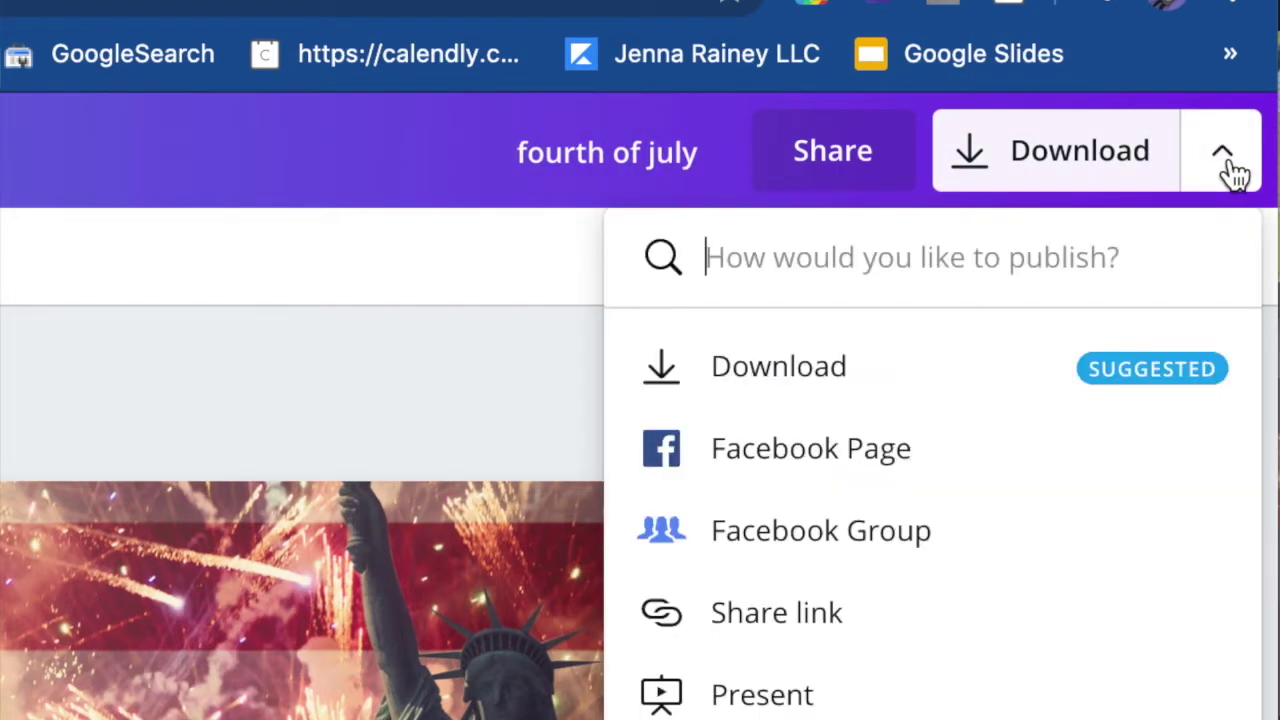
pyautogui.click(806, 394)
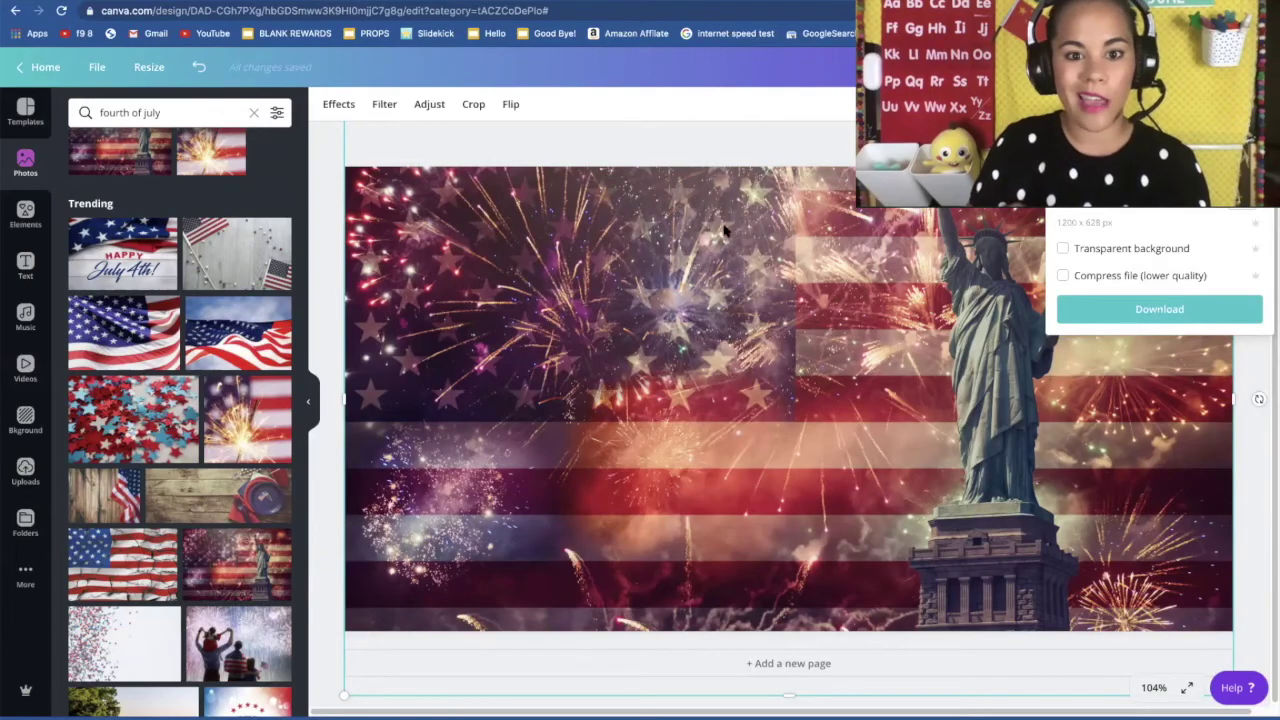
pyautogui.click(723, 280)
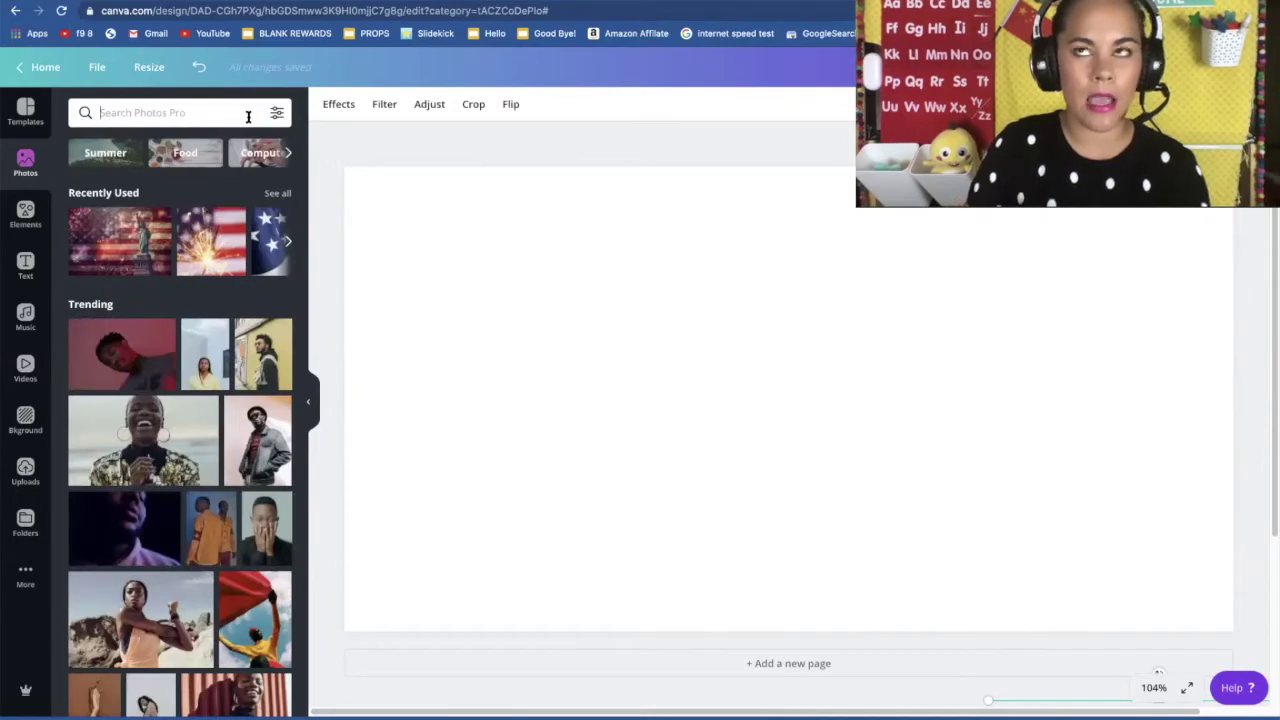
# Step: Search stock Photos for 'harry potter'
pyautogui.click(188, 113)
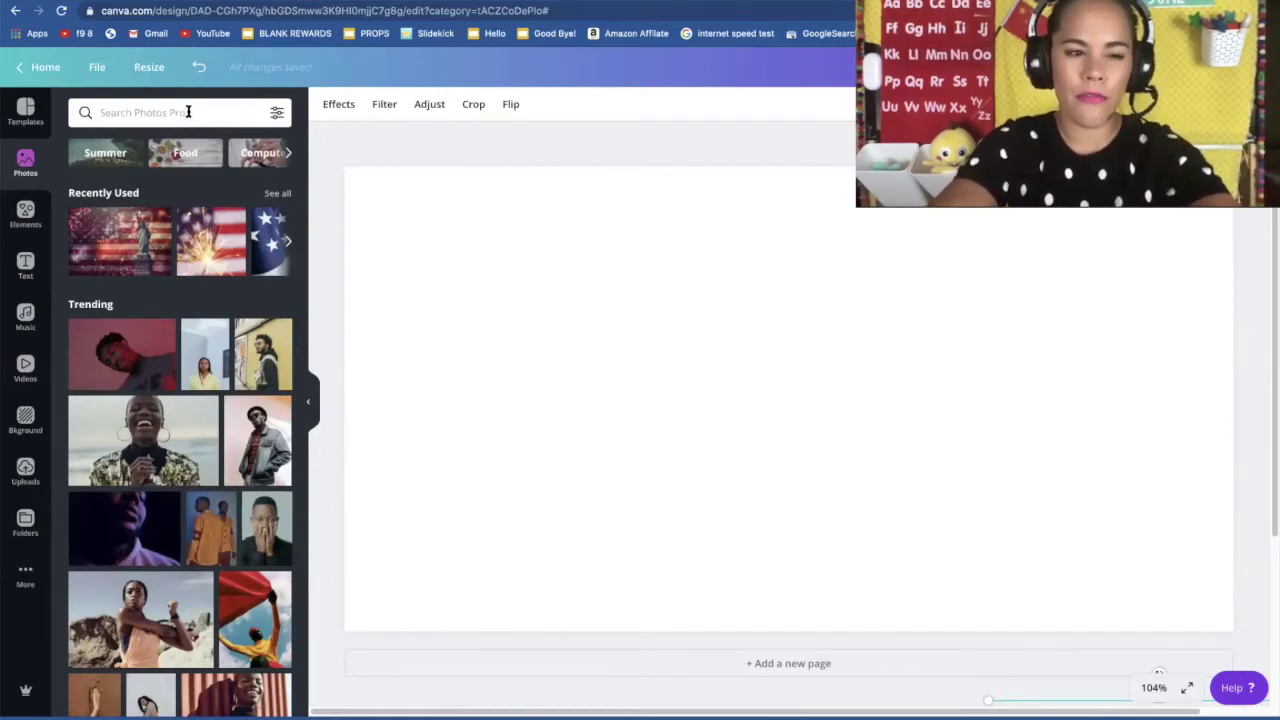
pyautogui.write('harry')
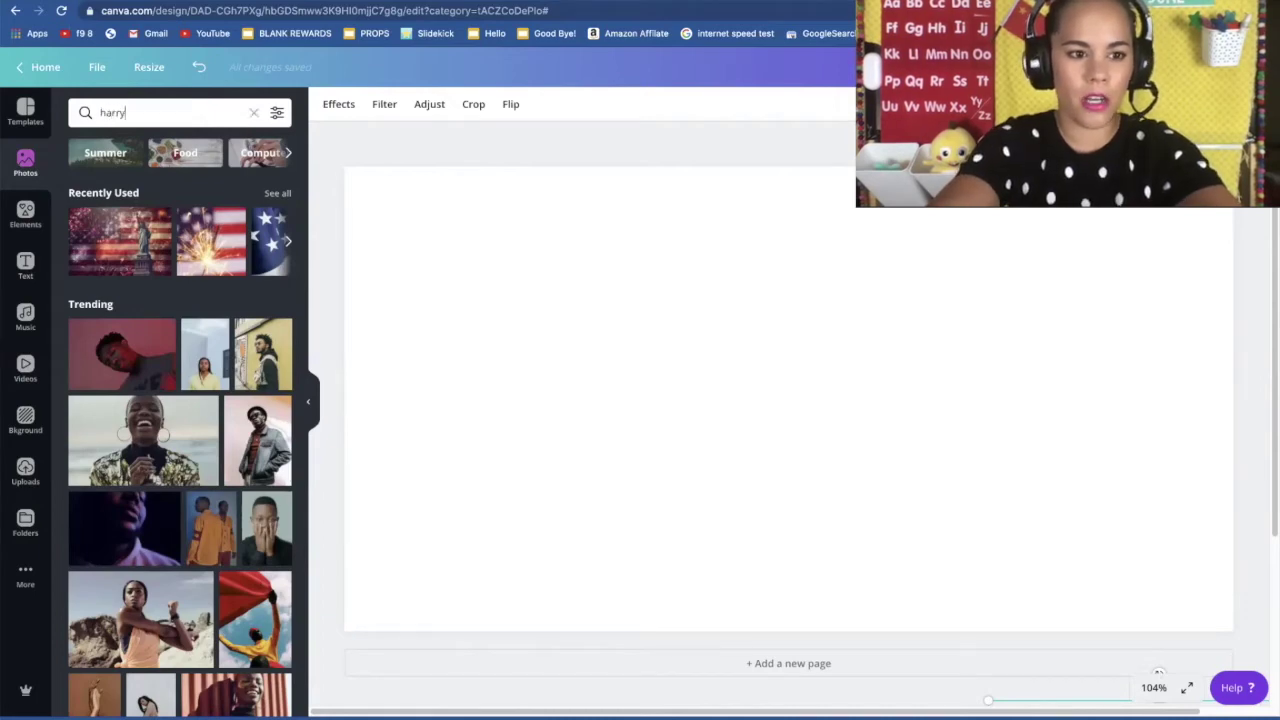
pyautogui.write(' potter')
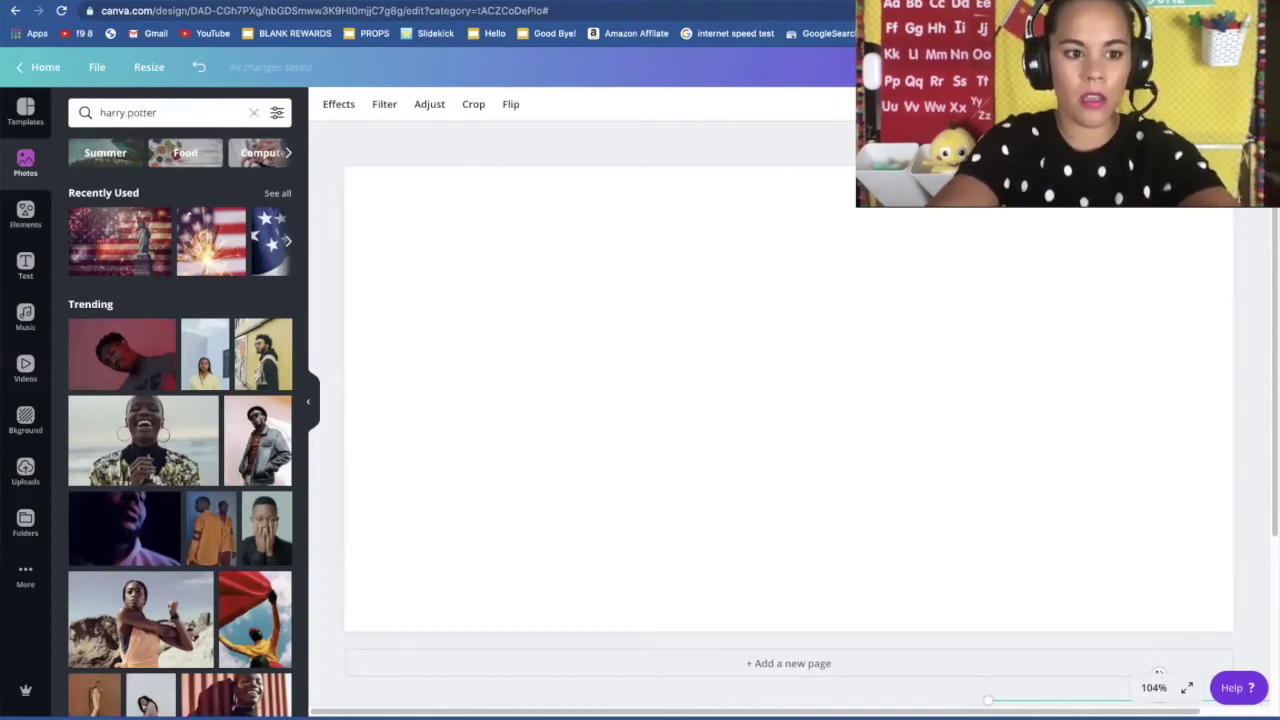
pyautogui.press('Return')
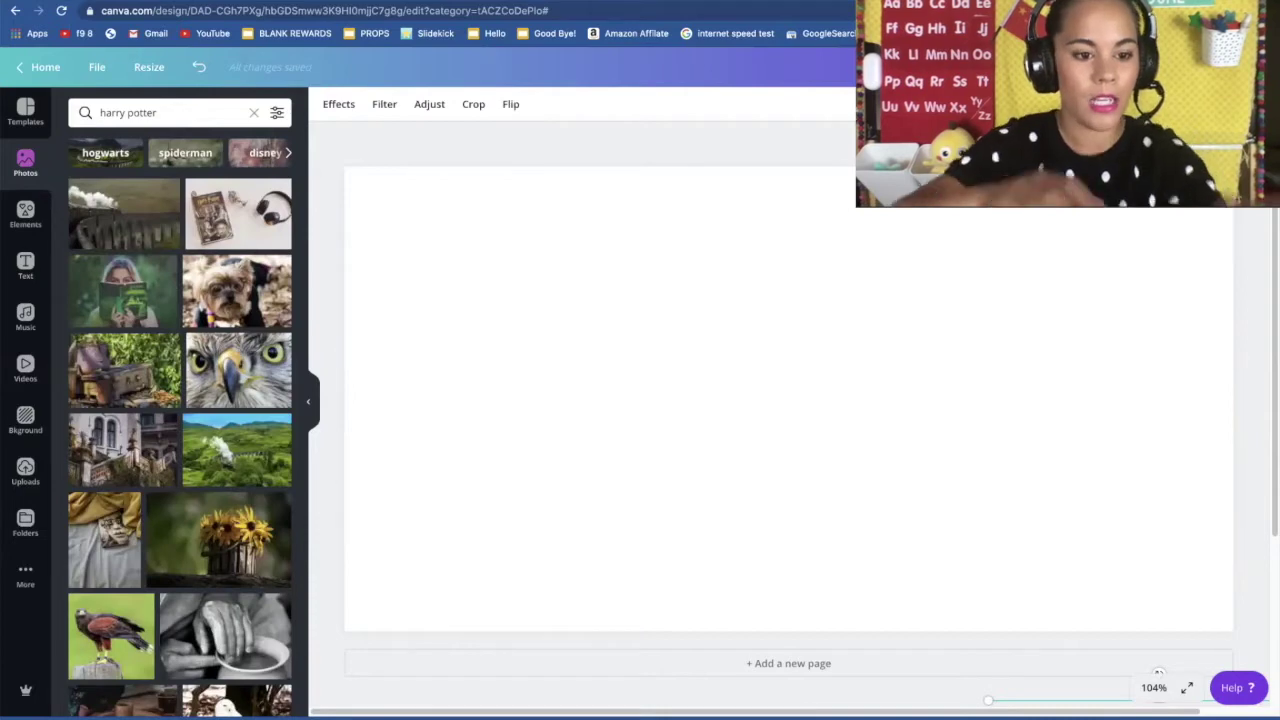
pyautogui.scroll(-2, 156, 451)
pyautogui.scroll(2, 155, 450)
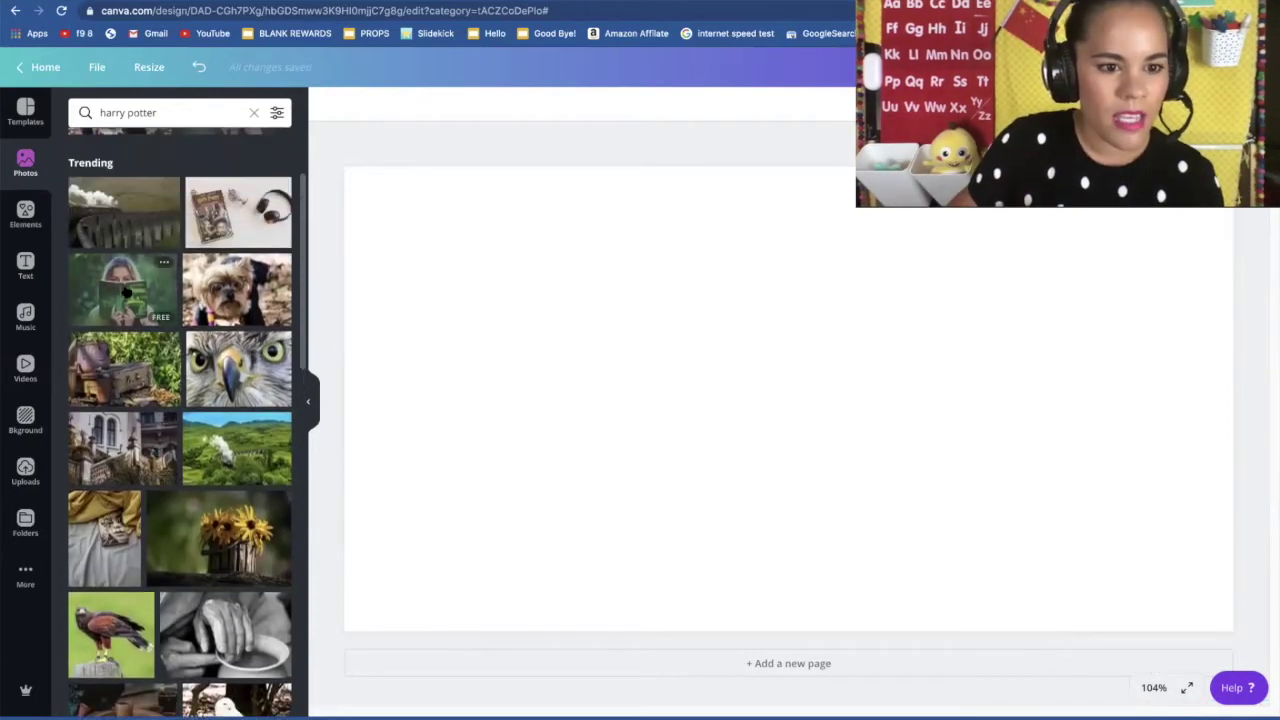
# Step: Try the girl-reading and book-and-headphones photos on the page, then delete both
pyautogui.click(131, 297)
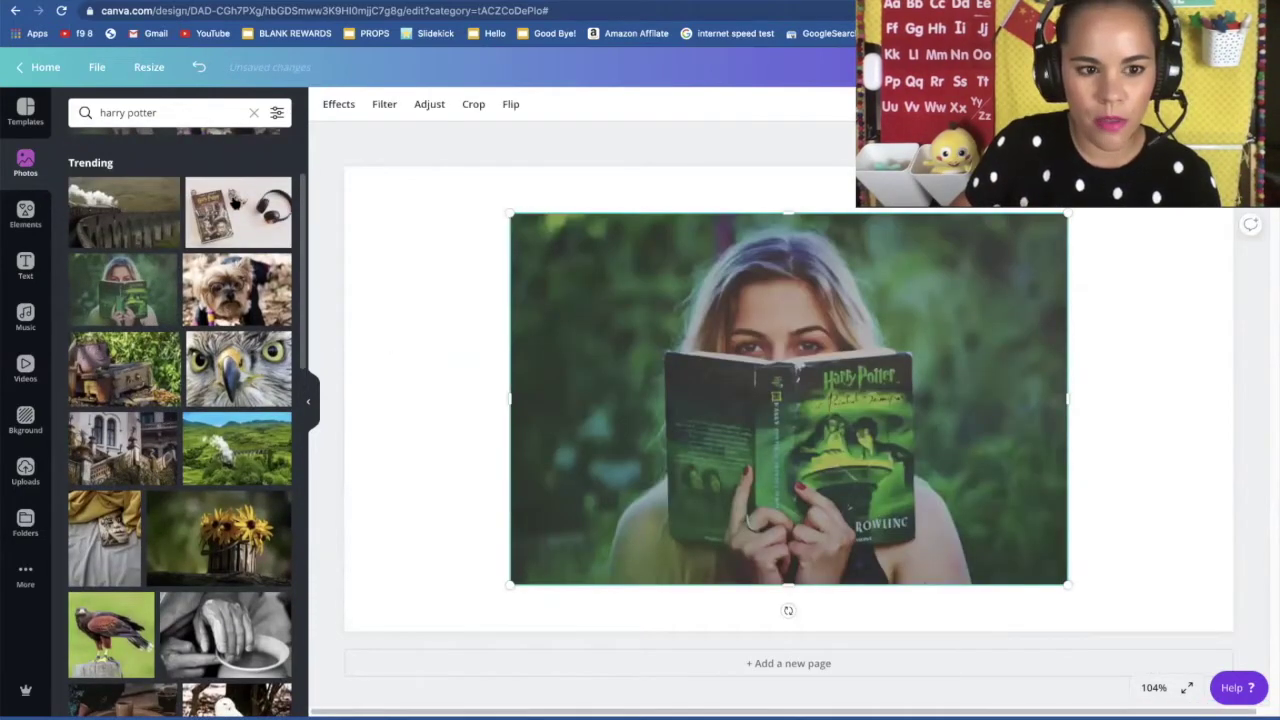
pyautogui.click(240, 225)
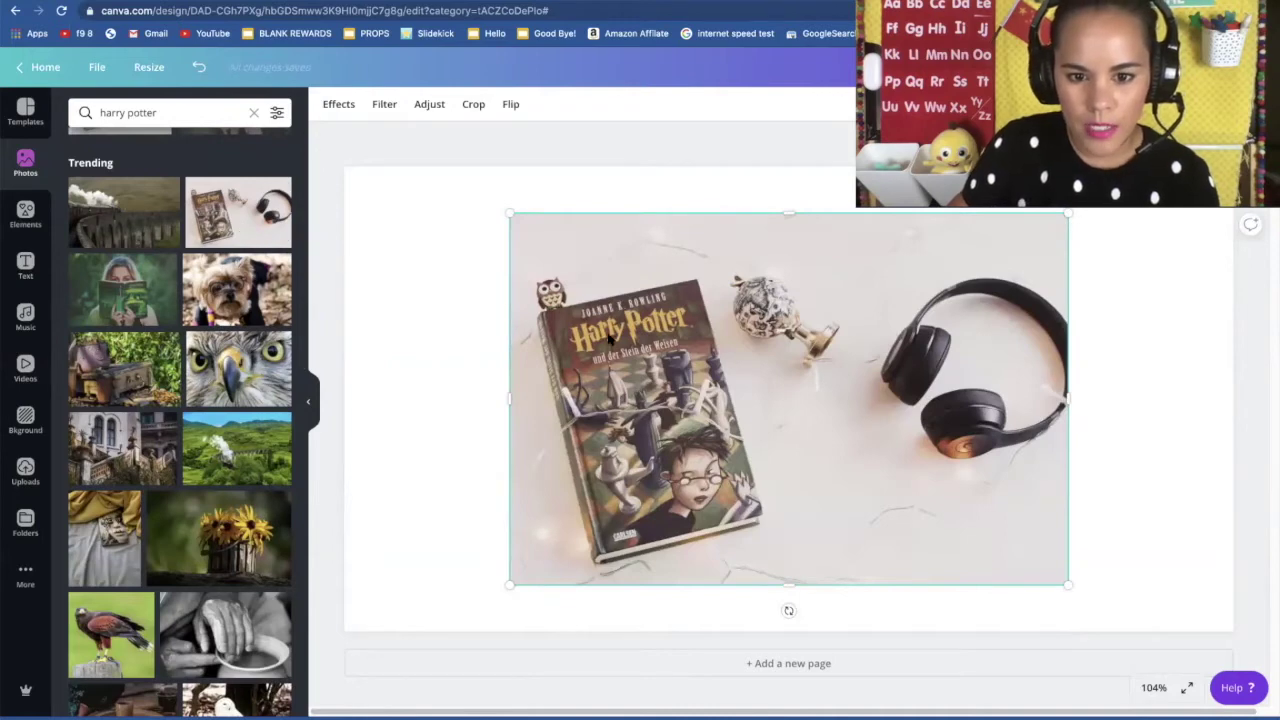
pyautogui.moveTo(610, 338); pyautogui.dragTo(602, 380)
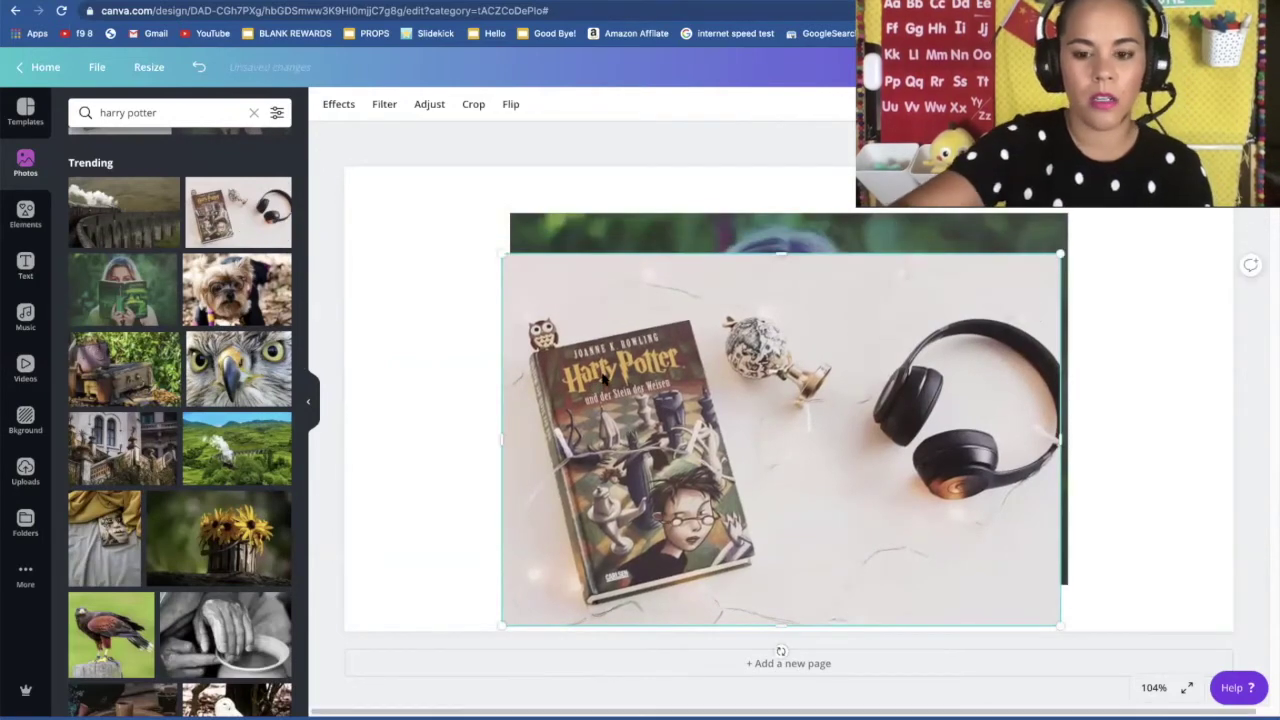
pyautogui.press('Delete')
pyautogui.click(606, 375)
pyautogui.press('Delete')
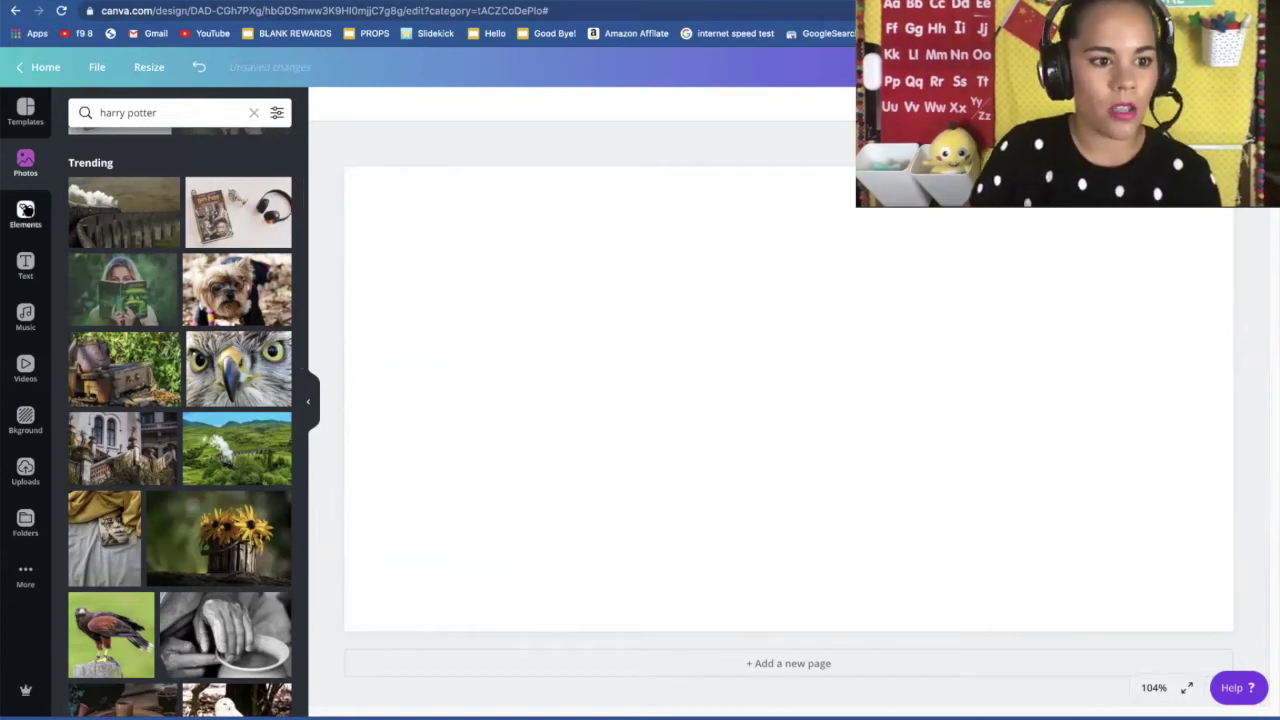
# Step: Search Elements for 'harry potter' graphics
pyautogui.click(25, 212)
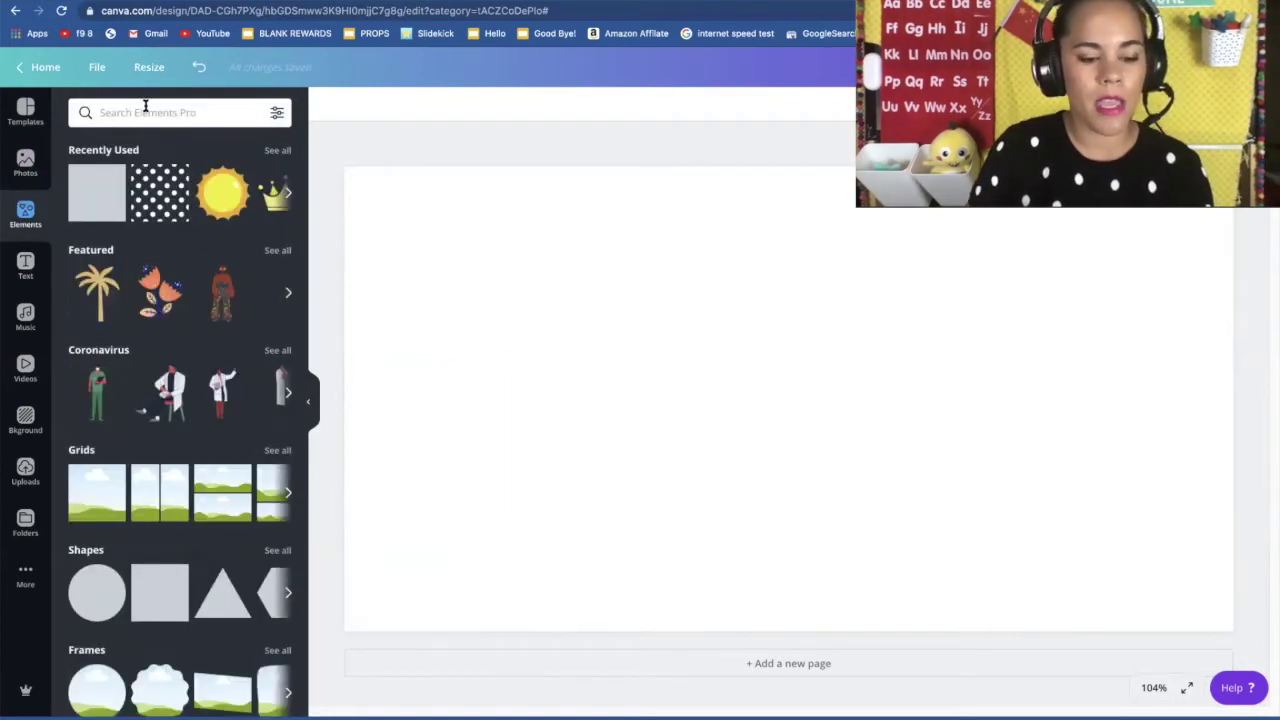
pyautogui.click(145, 110)
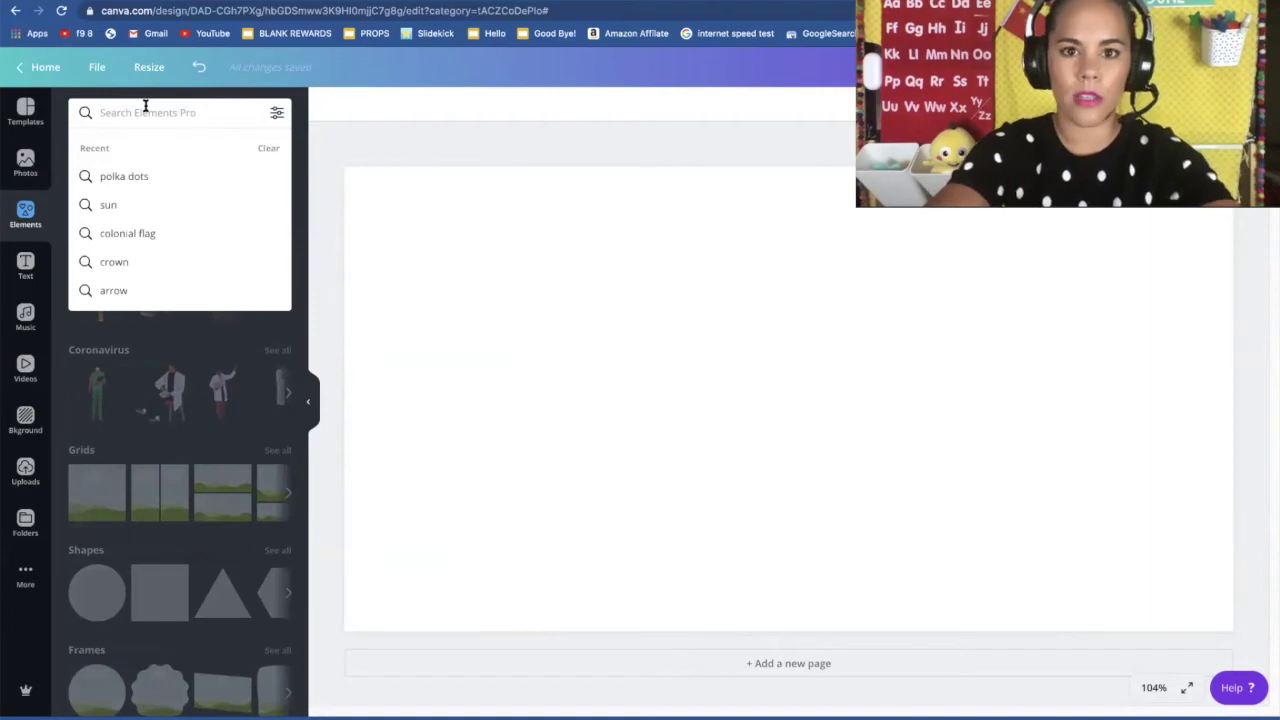
pyautogui.write('harry ')
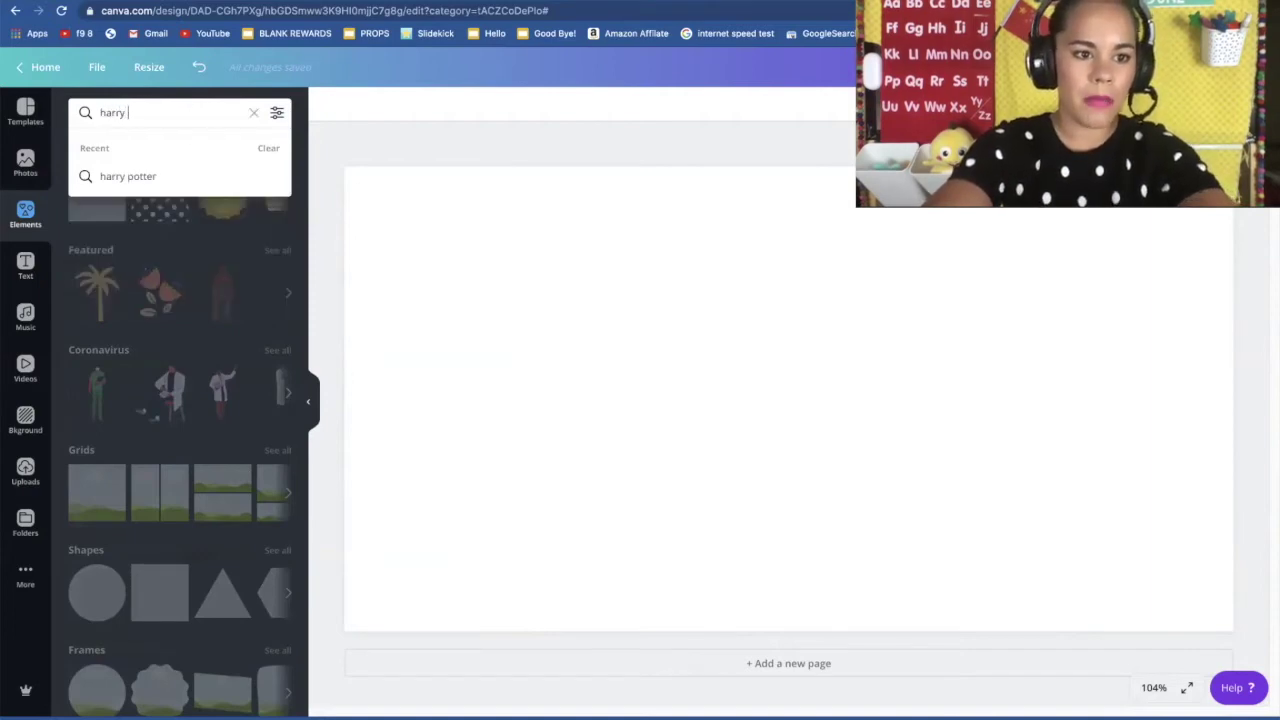
pyautogui.write('pot')
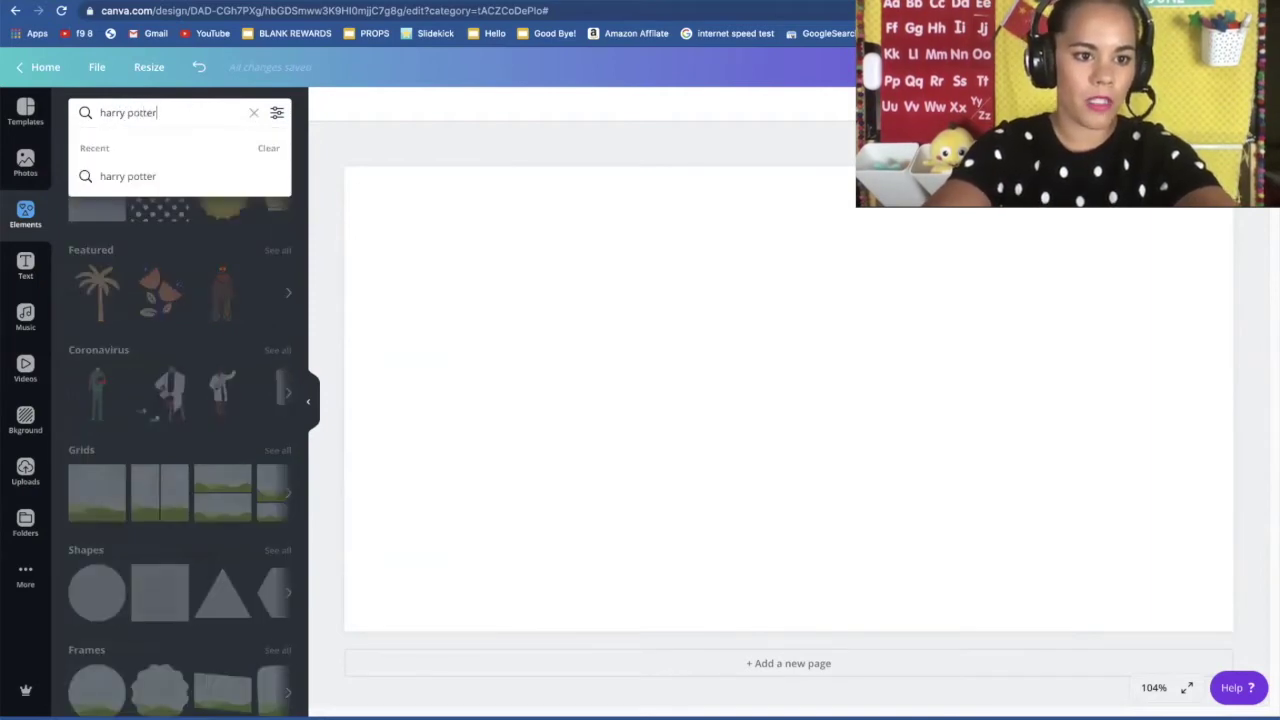
pyautogui.write('ter')
pyautogui.press('Return')
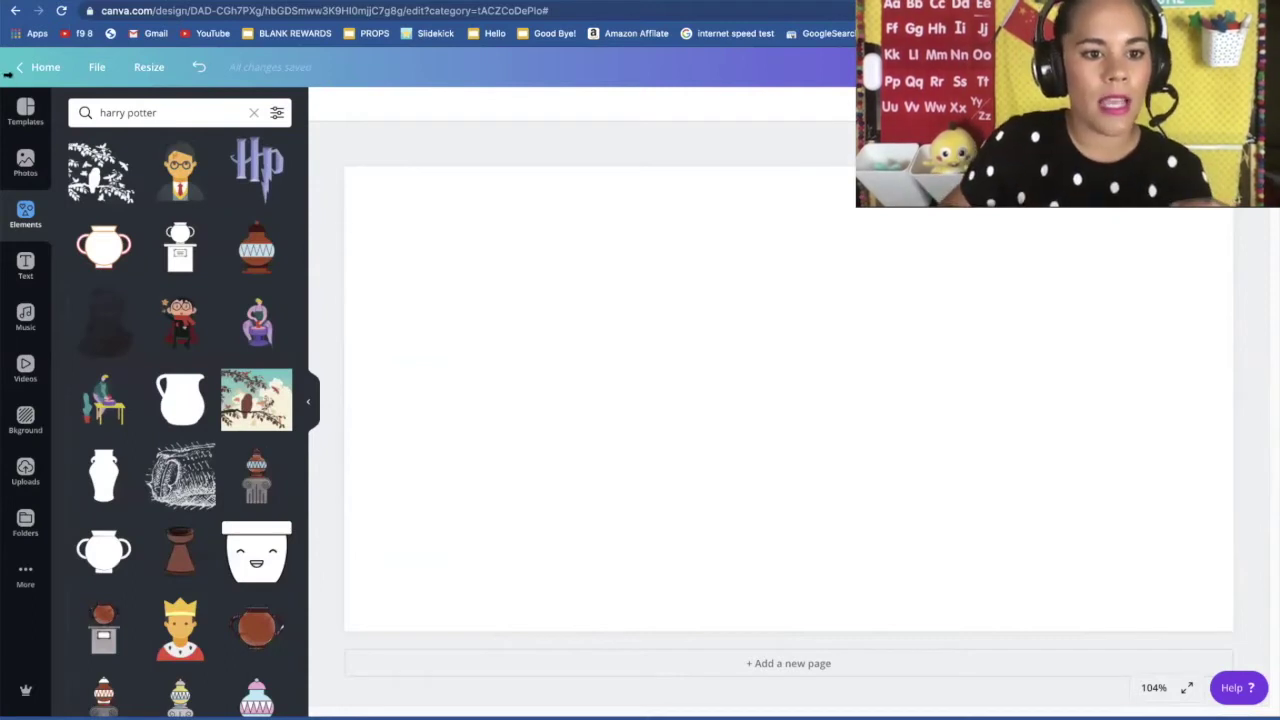
# Step: Try the Hp logo and Harry Potter character, undo both, and clear the search
pyautogui.click(240, 174)
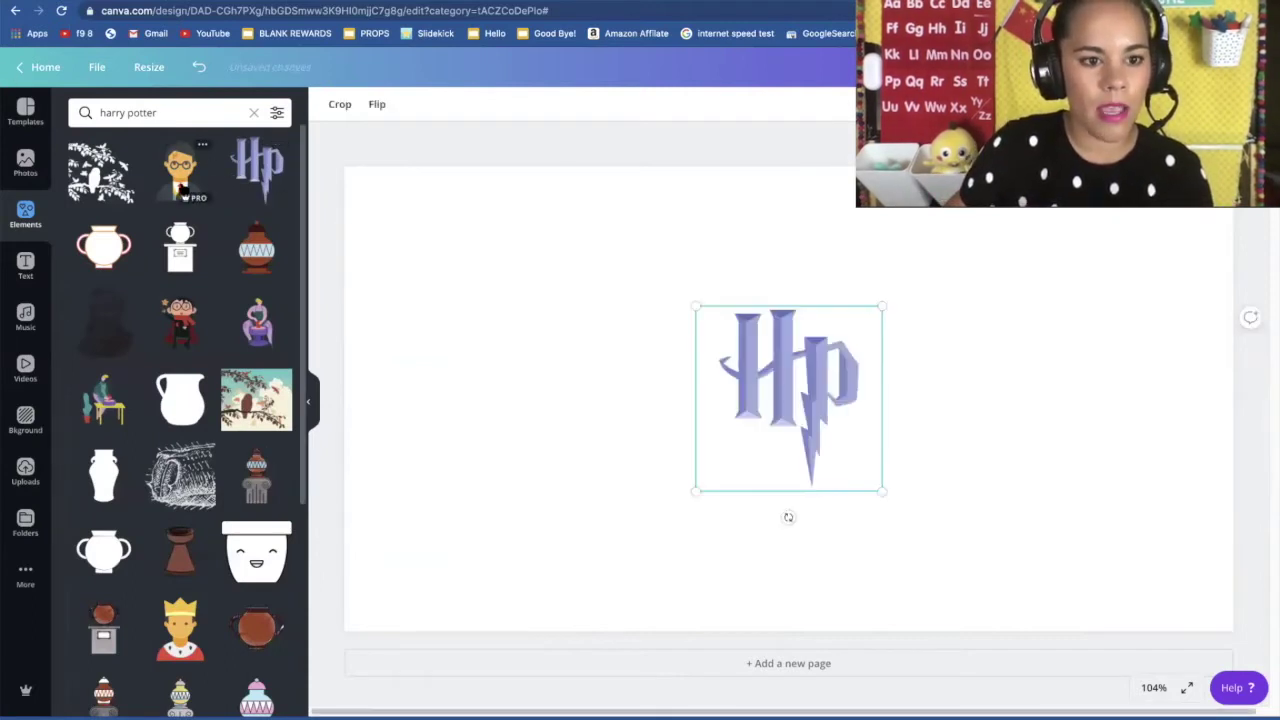
pyautogui.click(182, 188)
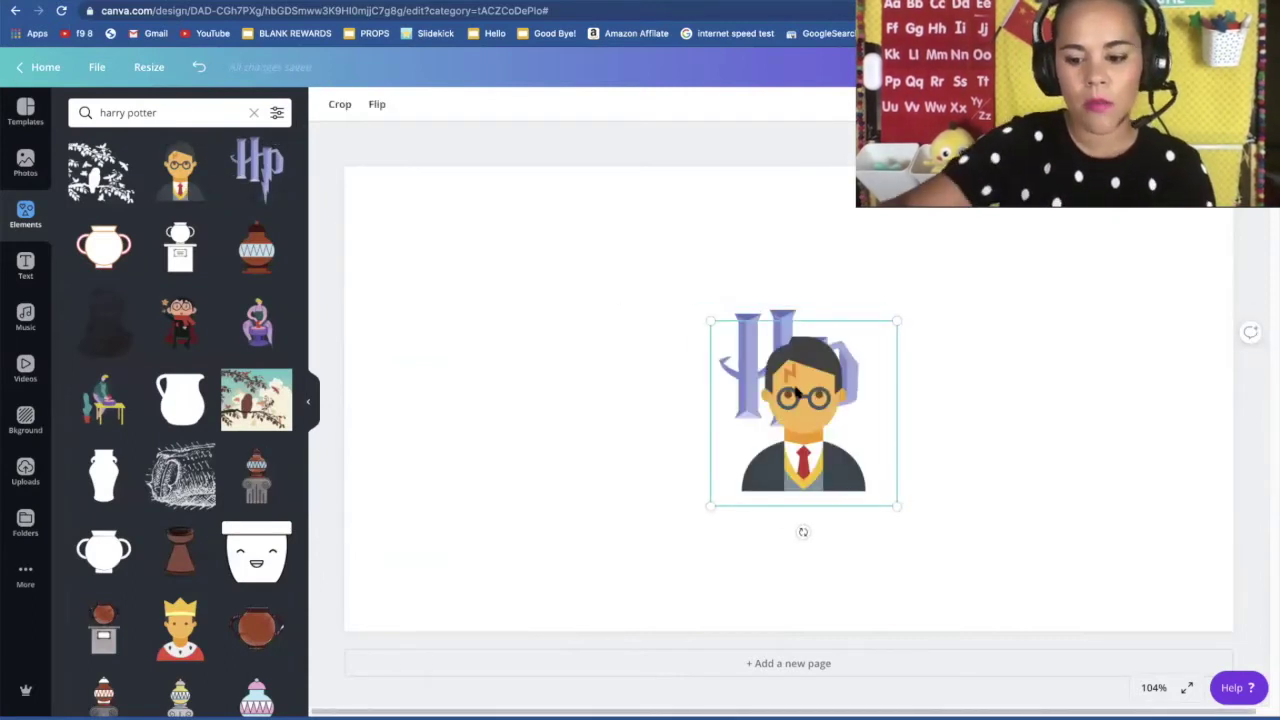
pyautogui.press('super+z')
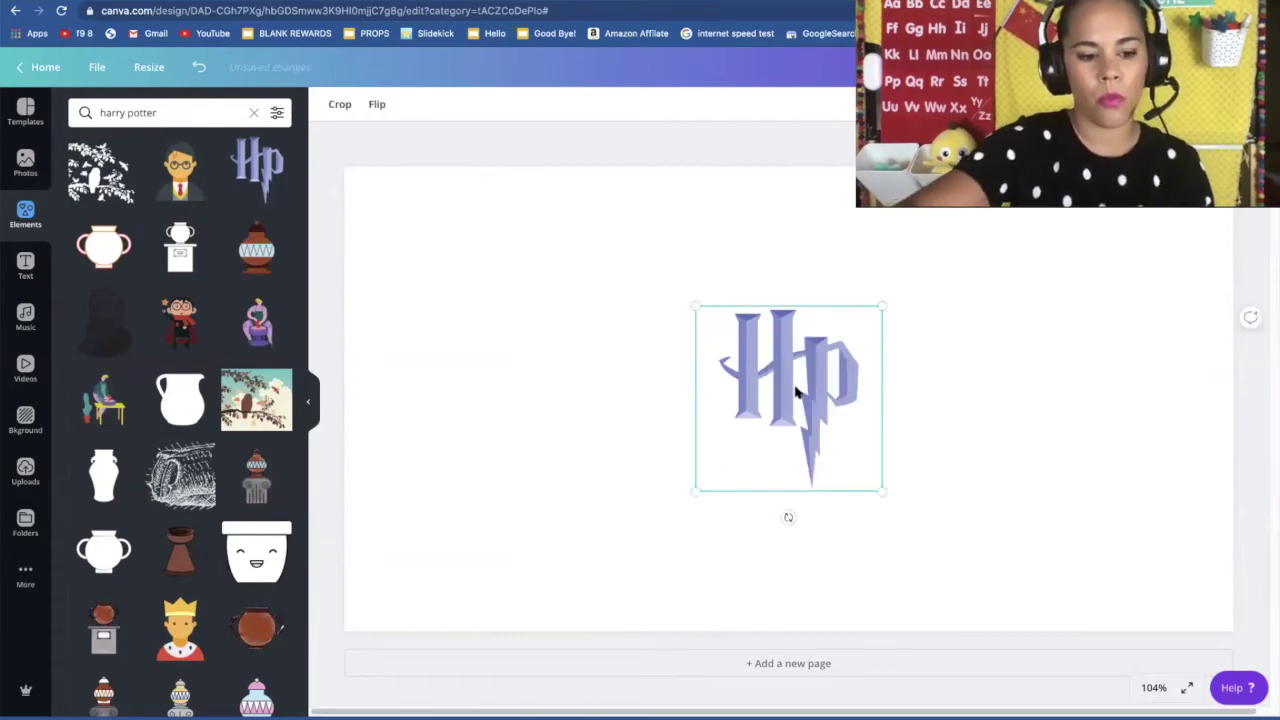
pyautogui.press('super+z')
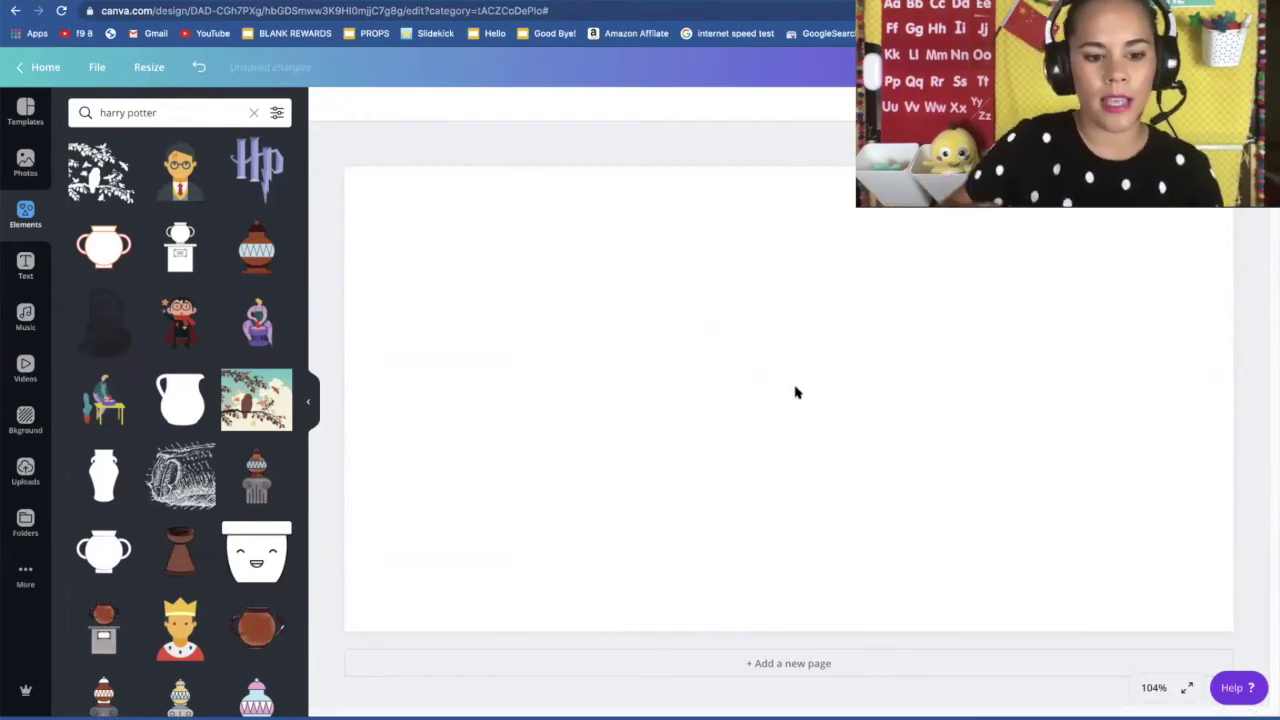
pyautogui.click(253, 112)
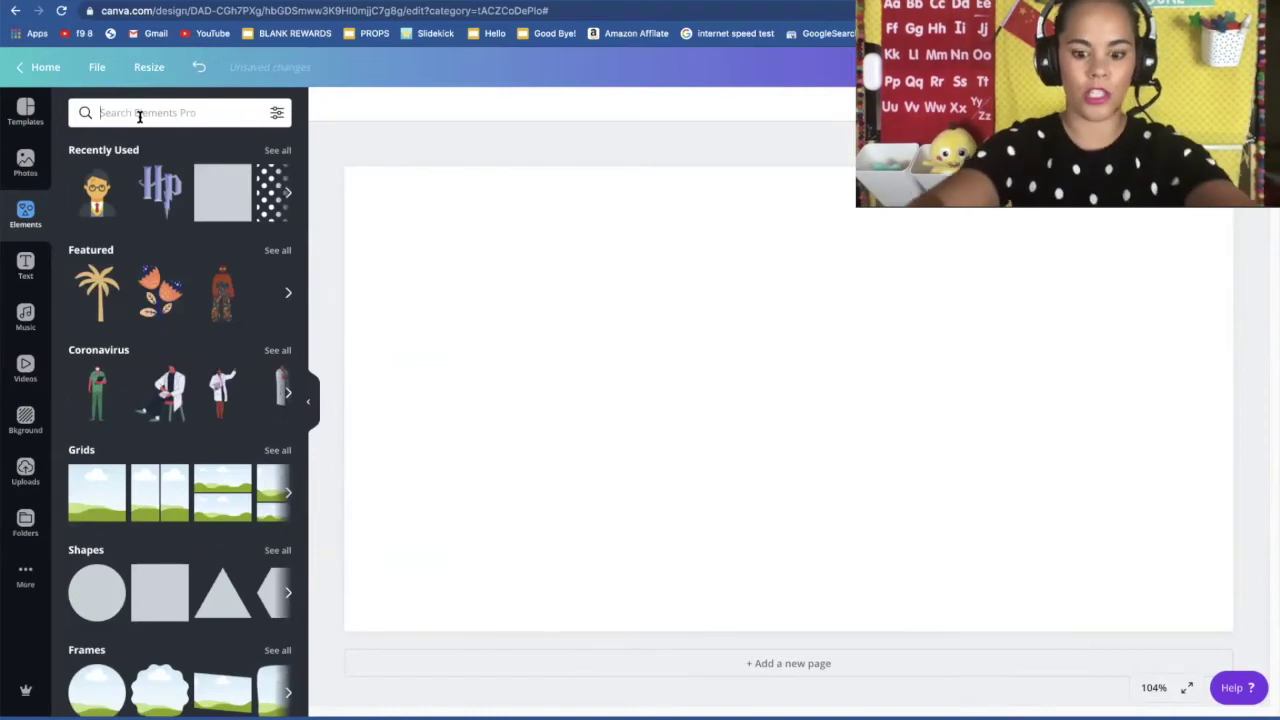
# Step: Search Elements for 'magic' and add the teal wand with sparkle dust to its left
pyautogui.click(140, 113)
pyautogui.write('mag')
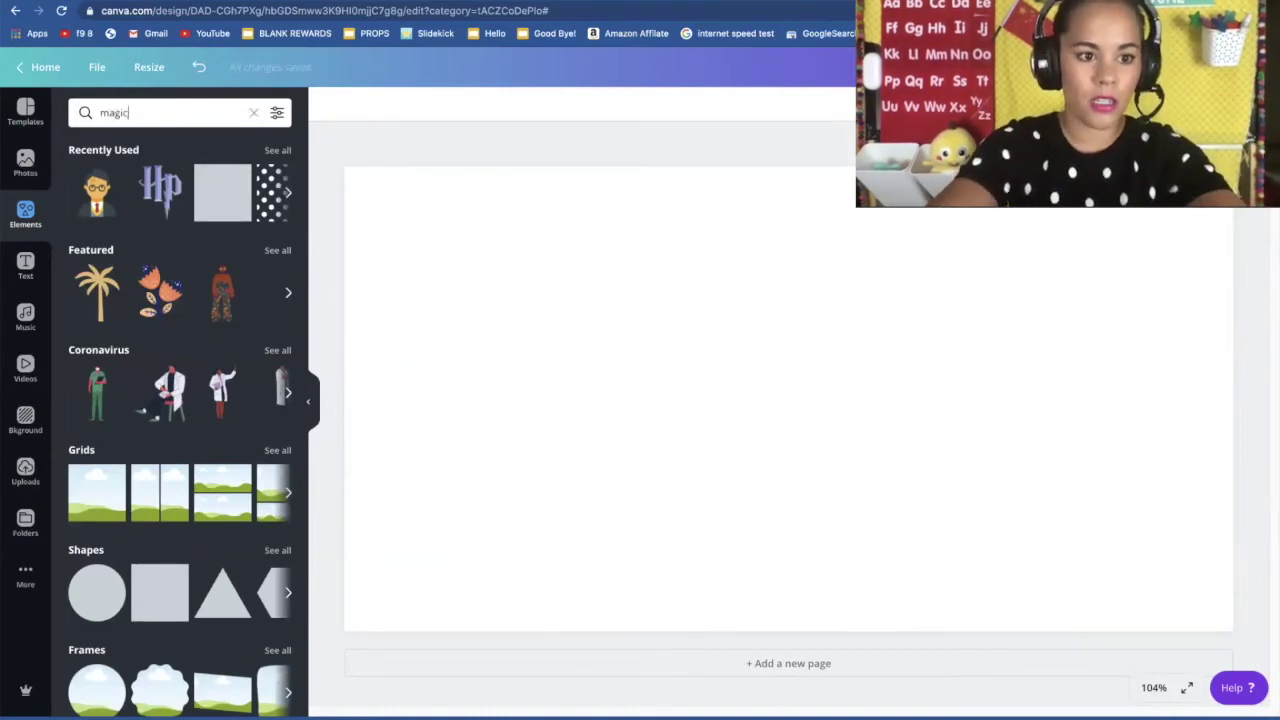
pyautogui.write('ic')
pyautogui.press('Return')
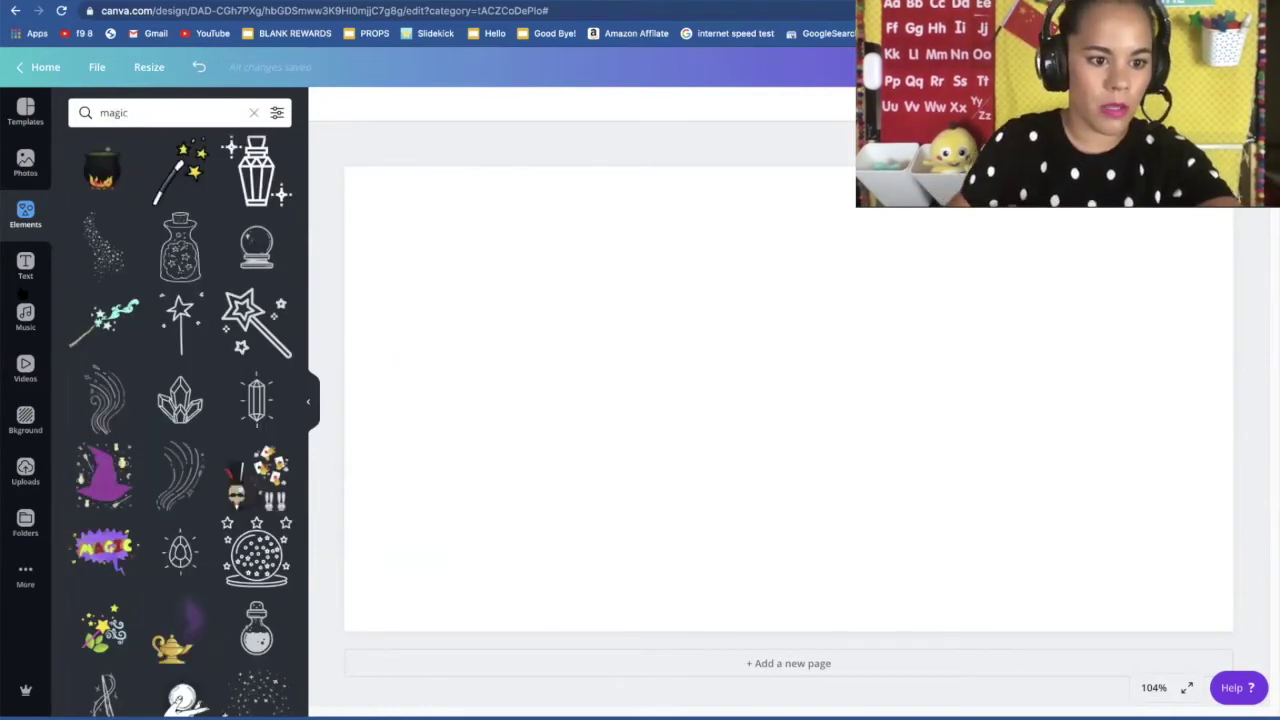
pyautogui.click(104, 322)
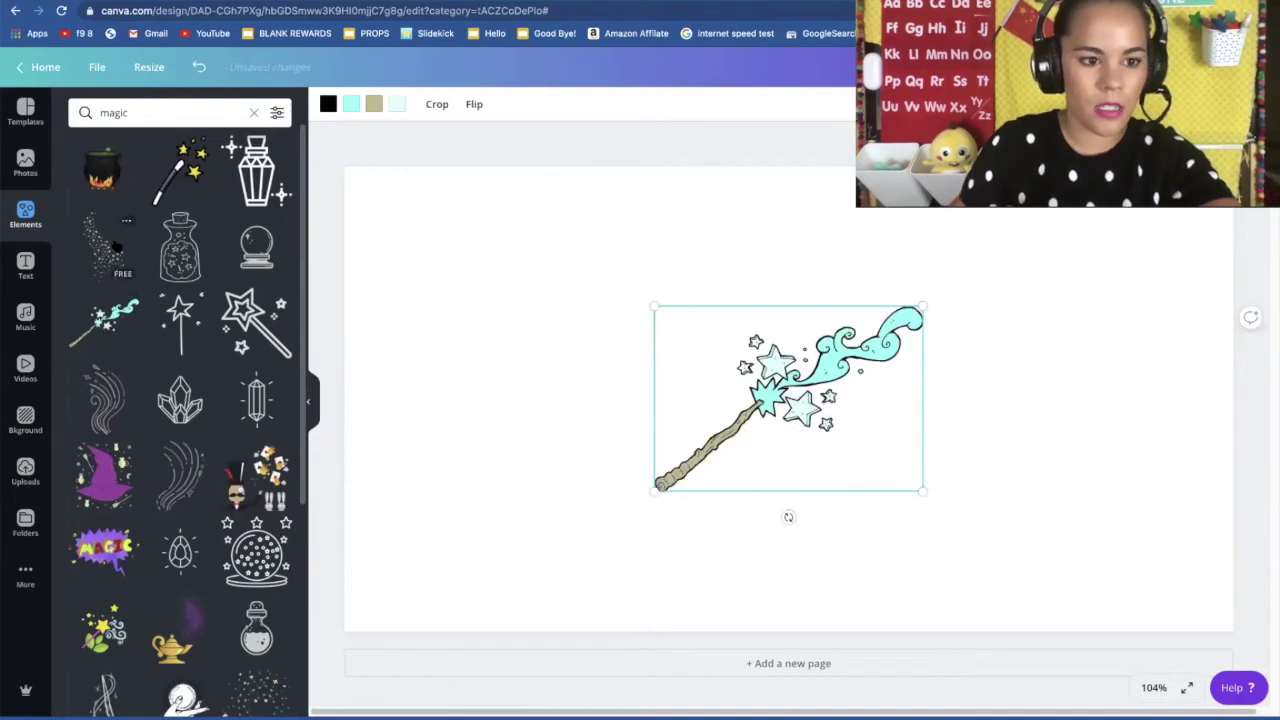
pyautogui.click(105, 252)
pyautogui.moveTo(820, 463); pyautogui.dragTo(586, 423)
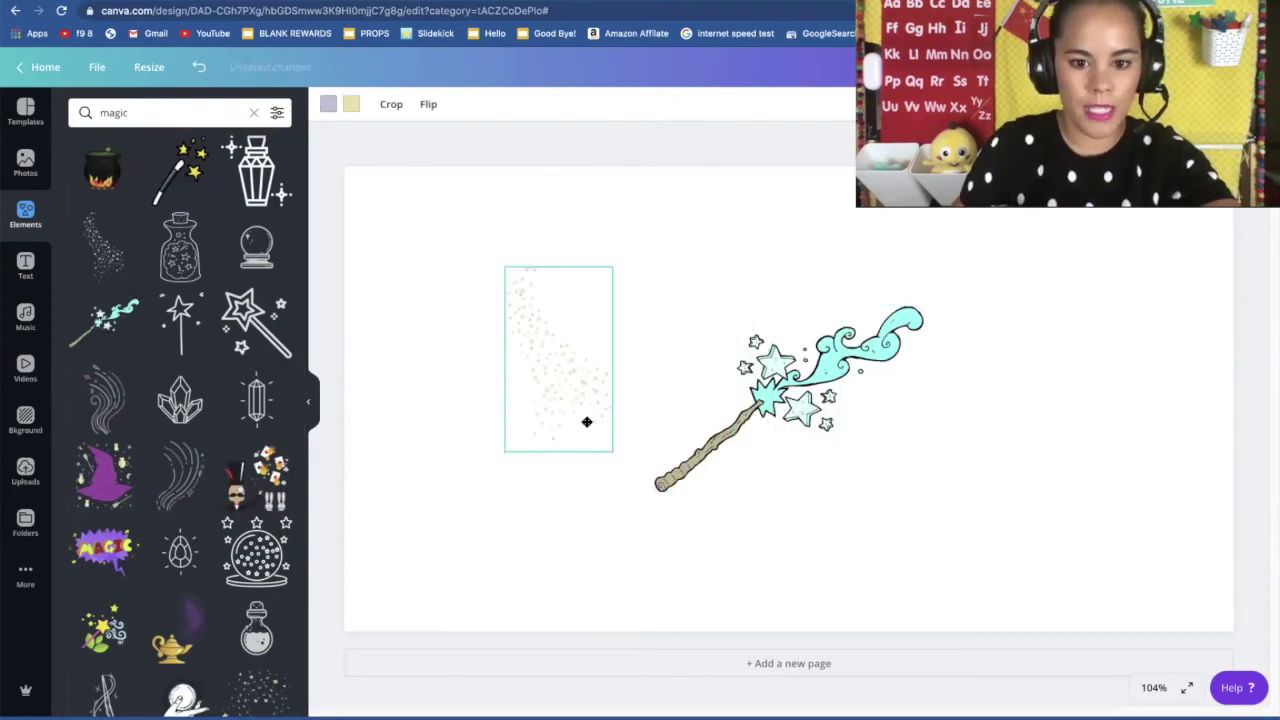
# Step: Try a crystal cluster graphic, then delete it along with the wand and sparkle trail
pyautogui.click(178, 400)
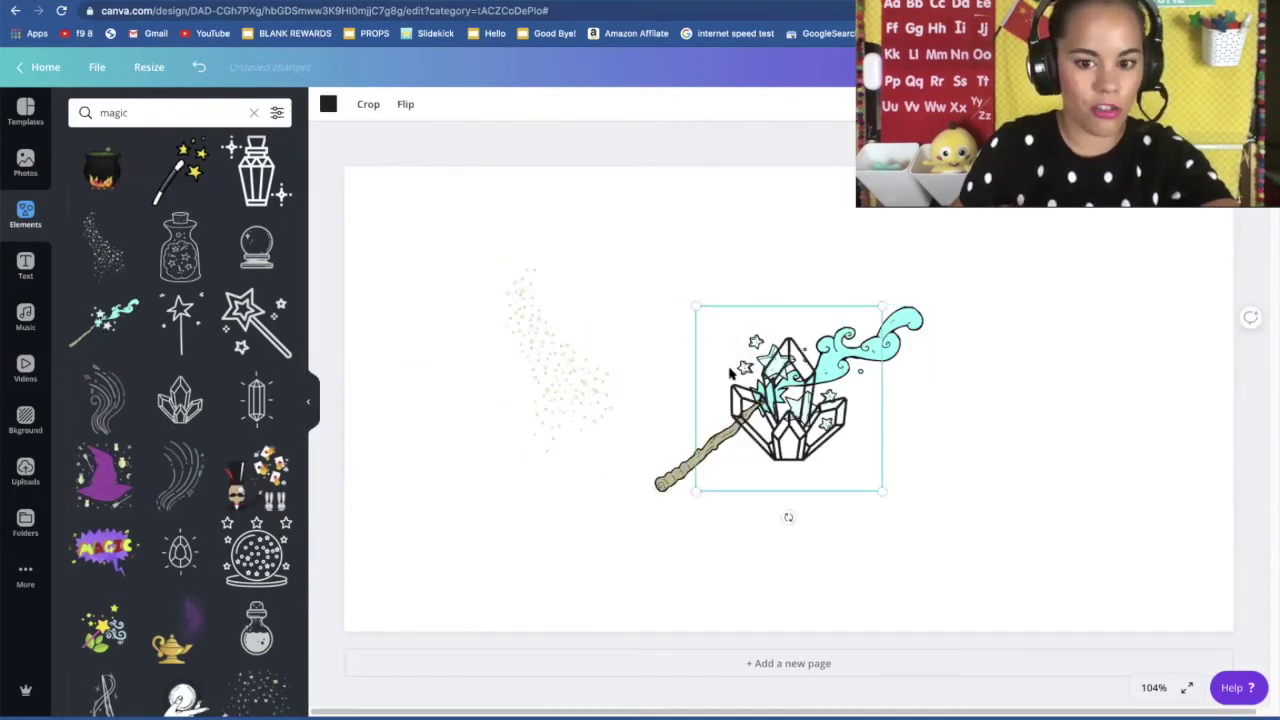
pyautogui.moveTo(774, 390); pyautogui.dragTo(655, 388)
pyautogui.press('Delete')
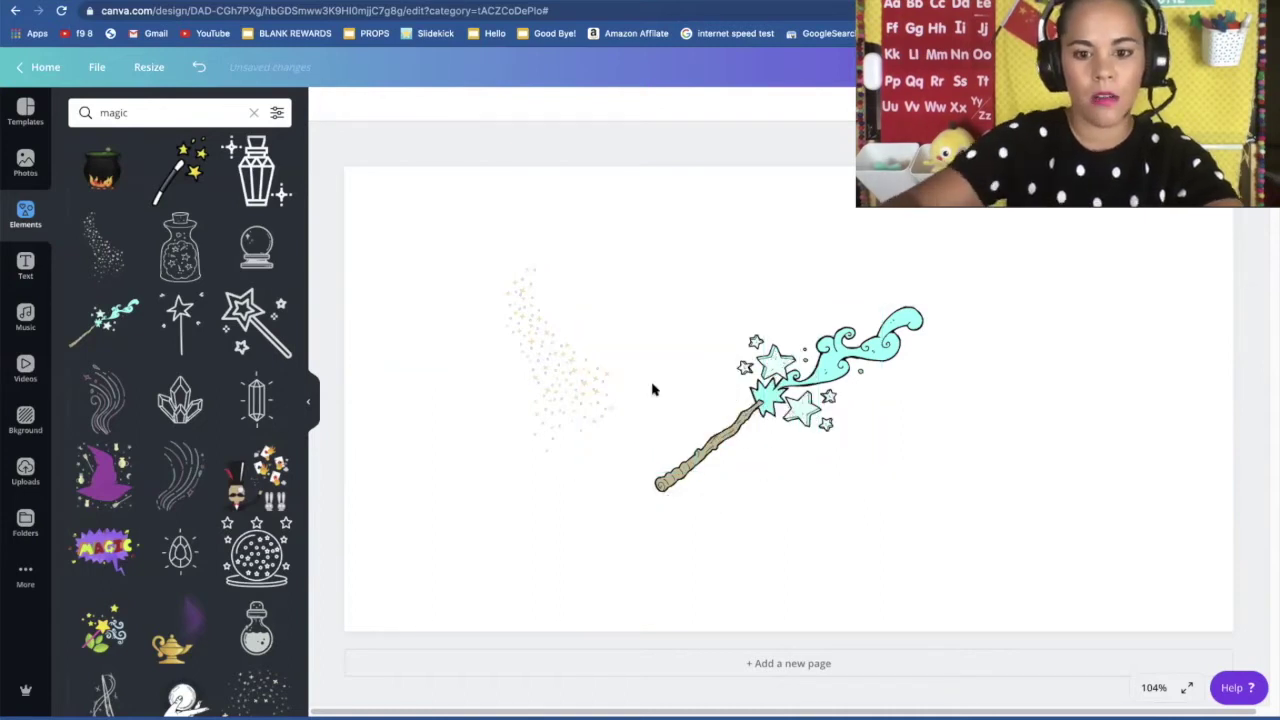
pyautogui.click(770, 402)
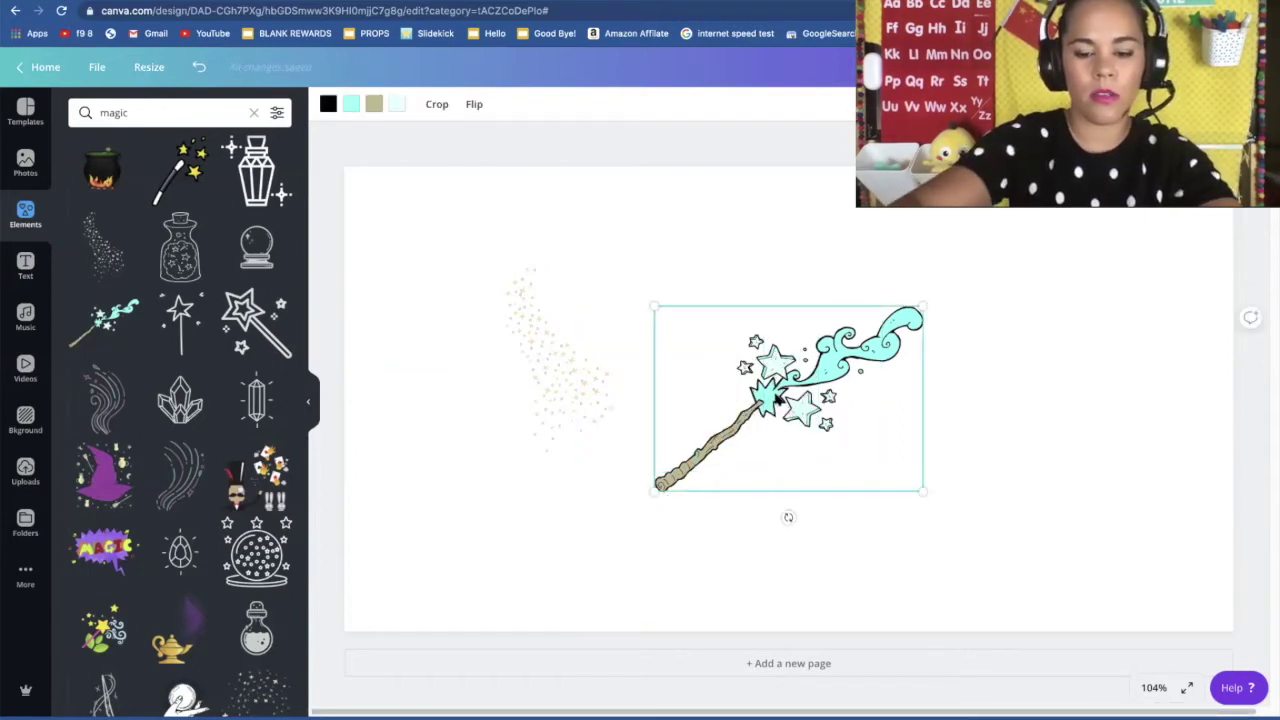
pyautogui.press('Delete')
pyautogui.click(555, 368)
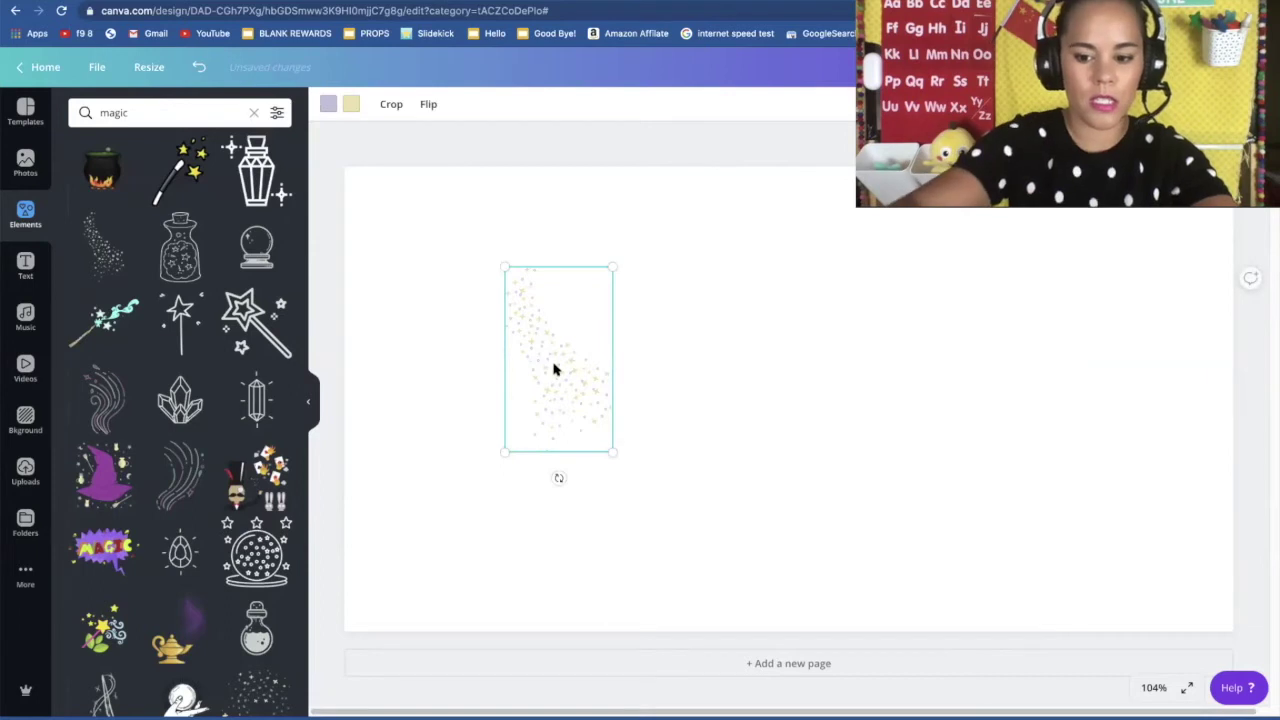
pyautogui.press('Delete')
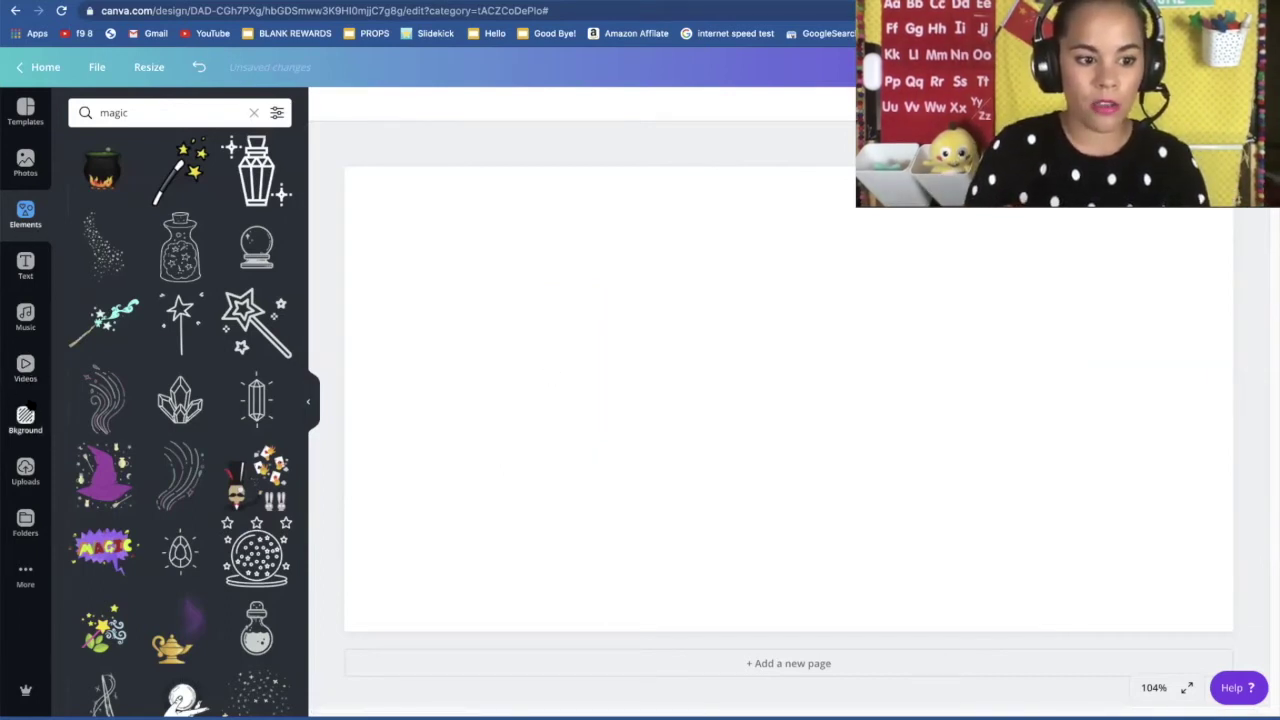
# Step: Apply the dark blue-purple gradient from a 'purple' background search to the page
pyautogui.click(25, 418)
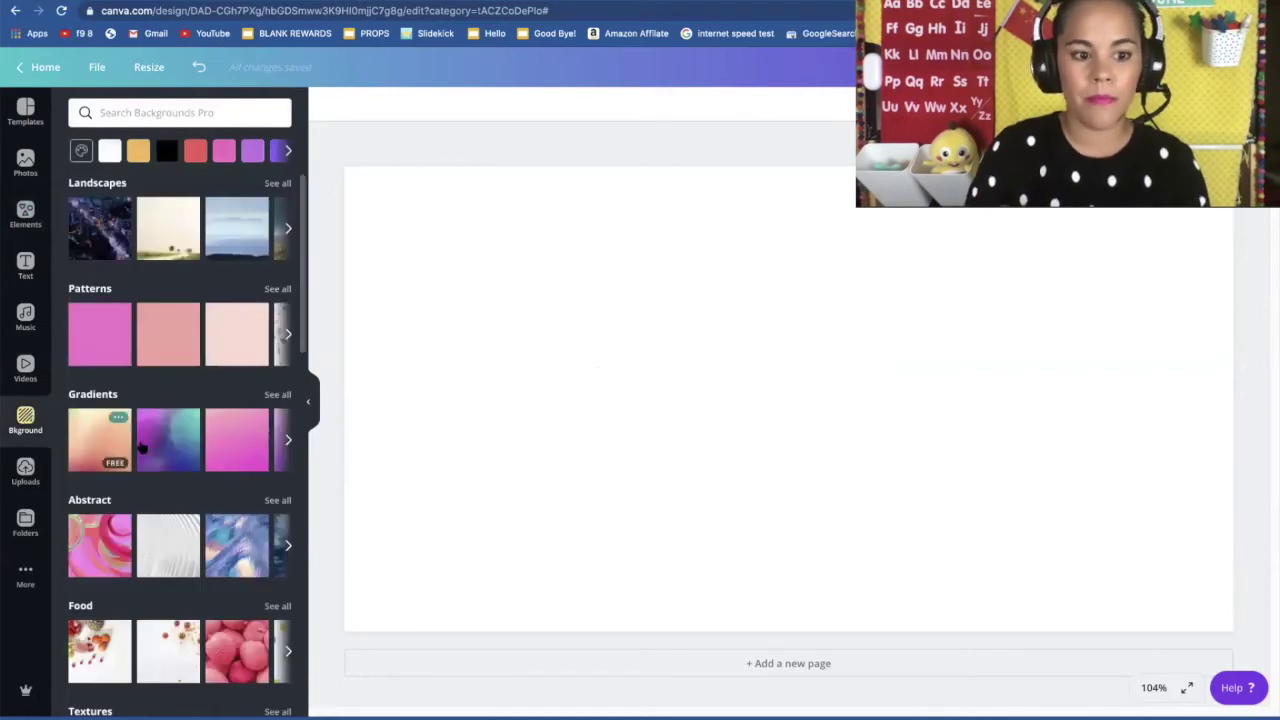
pyautogui.click(250, 112)
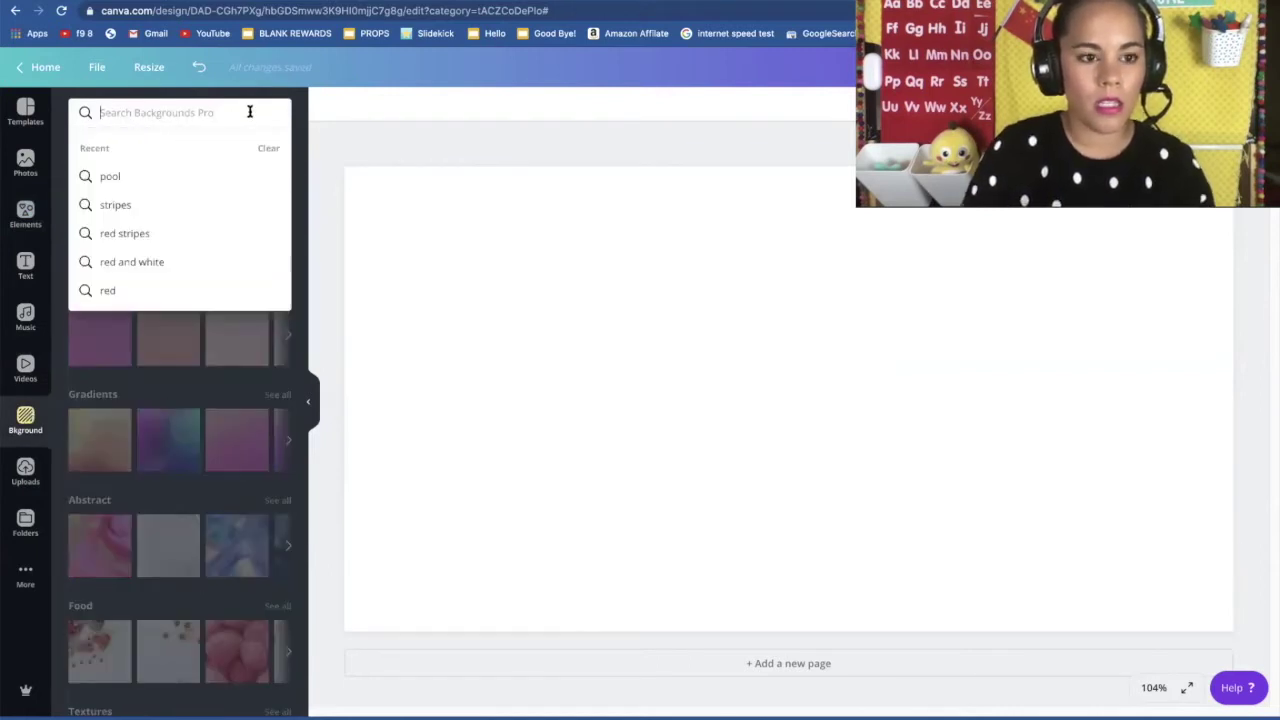
pyautogui.write('pu')
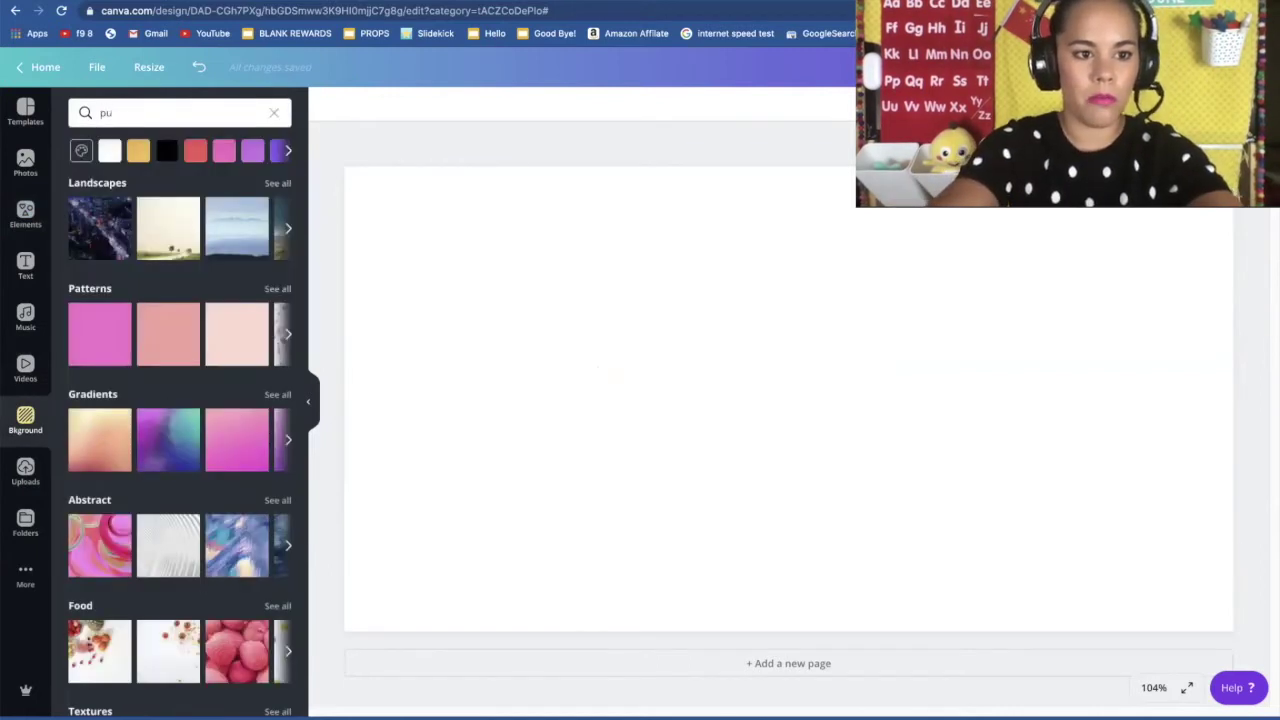
pyautogui.write('te')
pyautogui.press('Return')
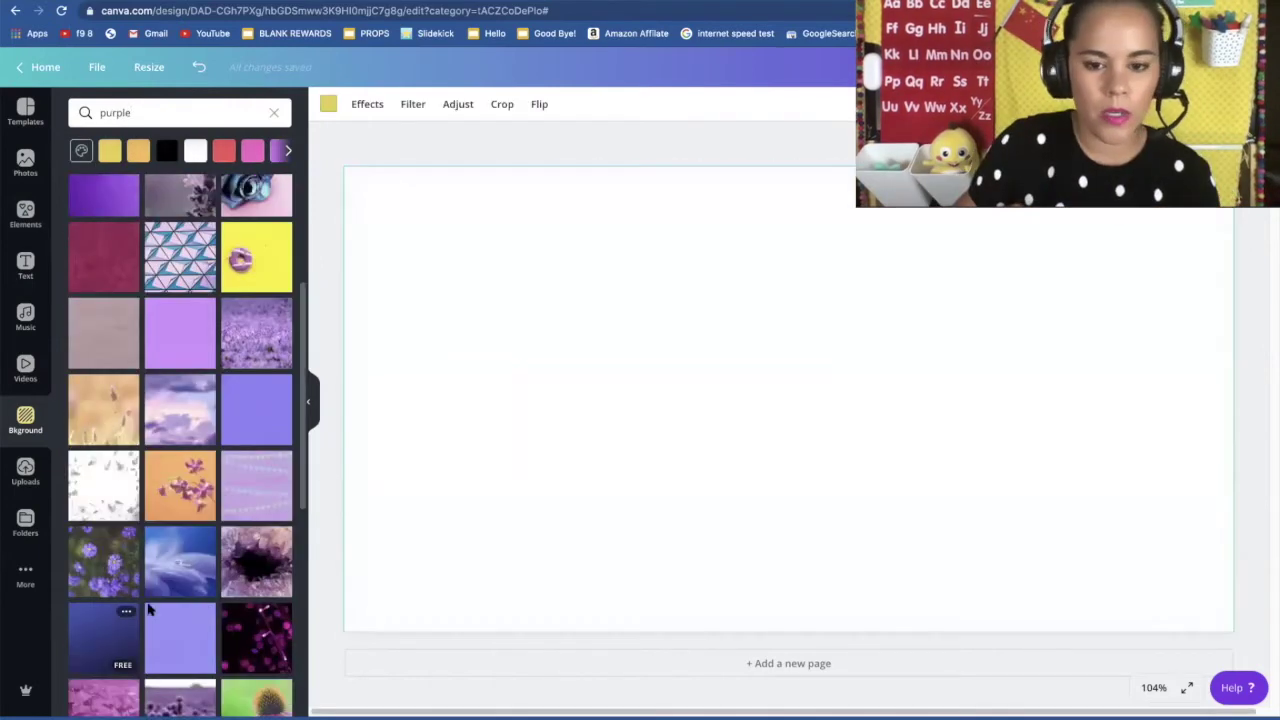
pyautogui.moveTo(104, 637); pyautogui.dragTo(541, 367)
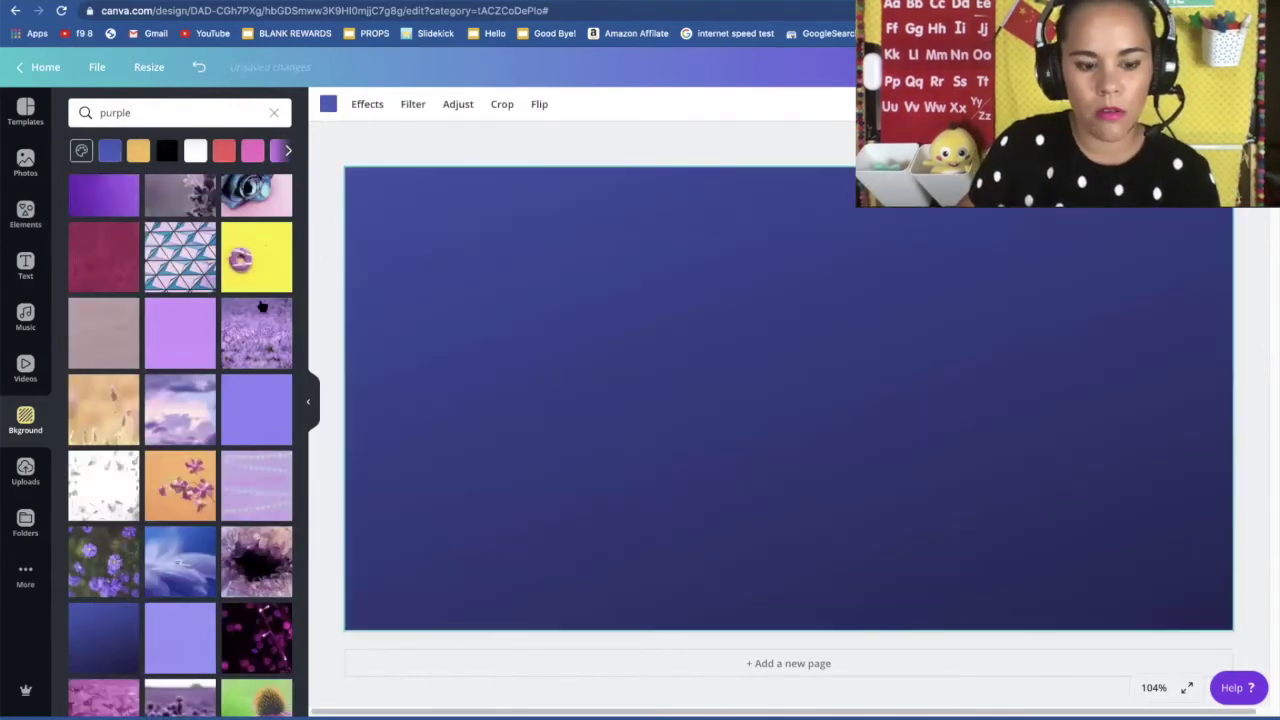
pyautogui.click(25, 215)
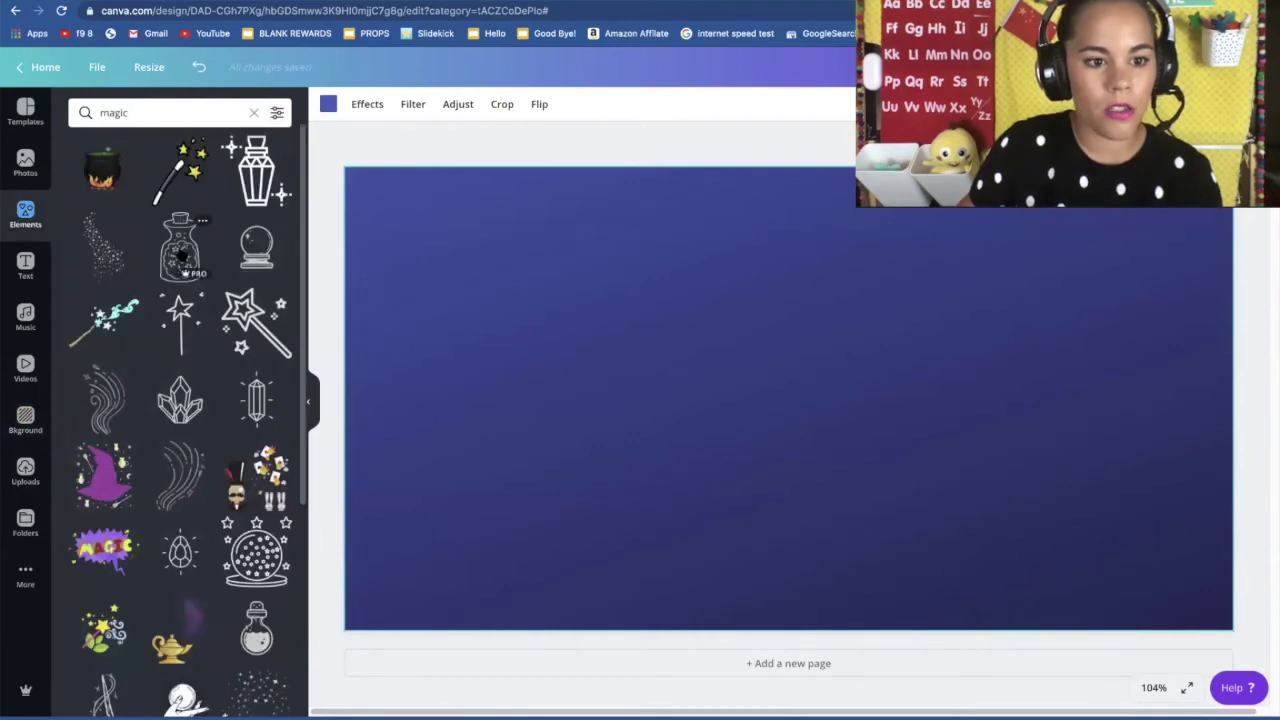
# Step: Add the teal magic wand, move it to the lower right and enlarge it
pyautogui.click(112, 320)
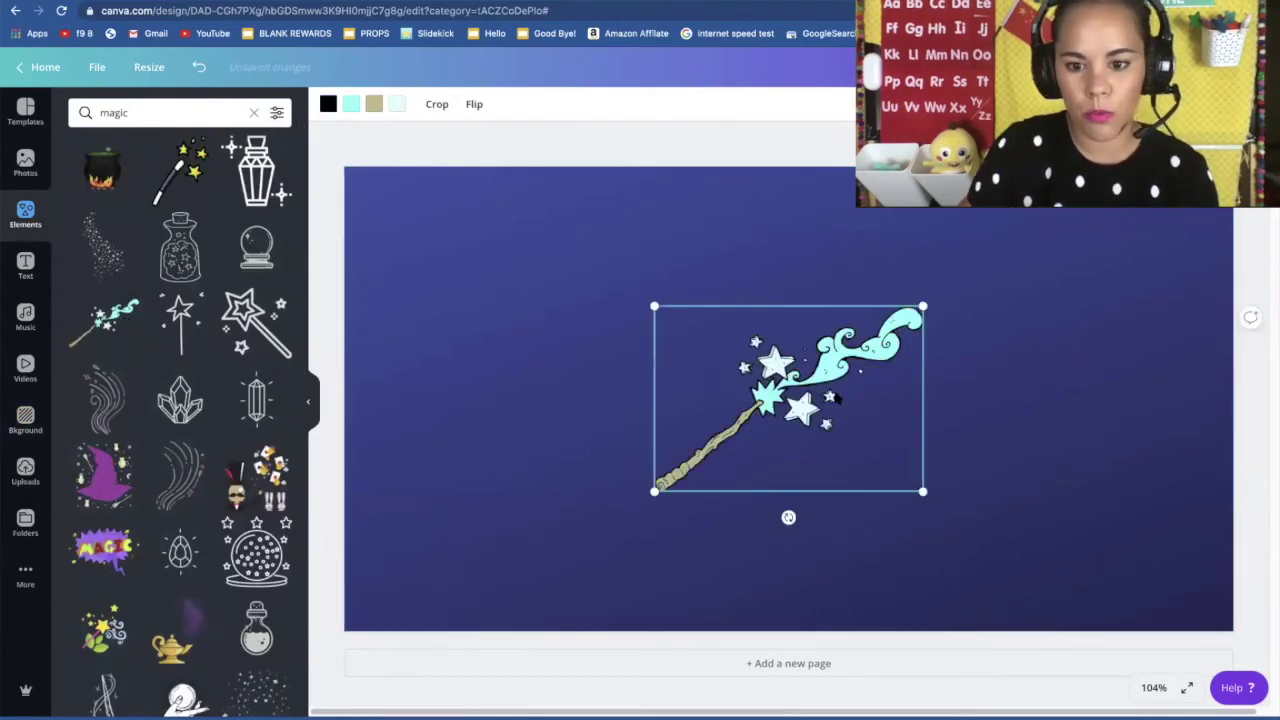
pyautogui.moveTo(837, 398); pyautogui.dragTo(1094, 501)
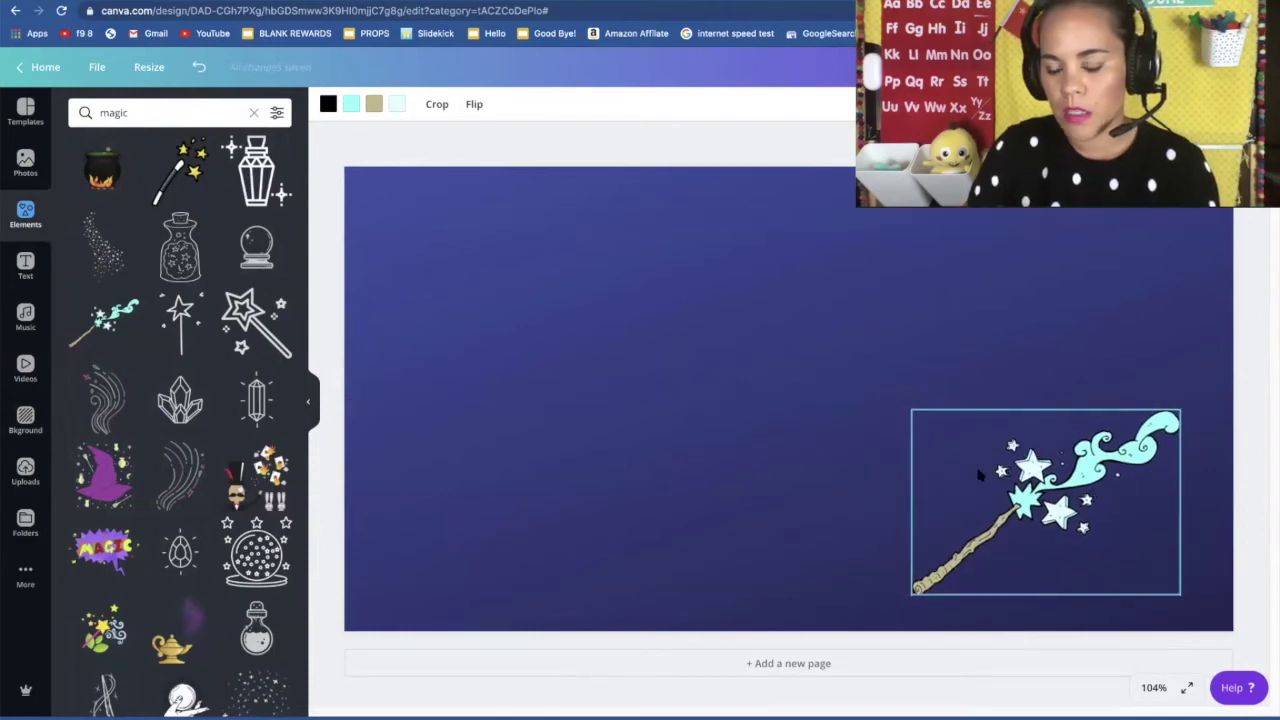
pyautogui.moveTo(909, 409); pyautogui.dragTo(913, 363)
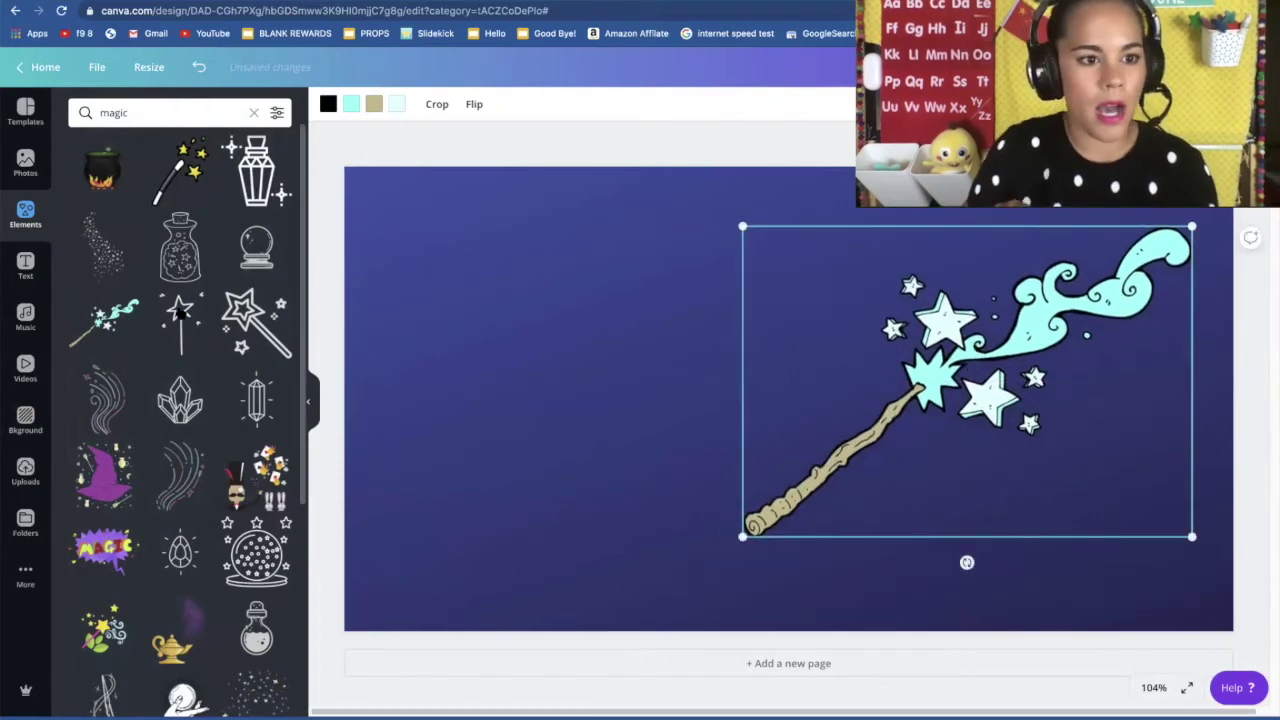
# Step: Add the cartoon wizard boy, enlarge it along the left edge, and nudge the wand slightly
pyautogui.click(151, 112)
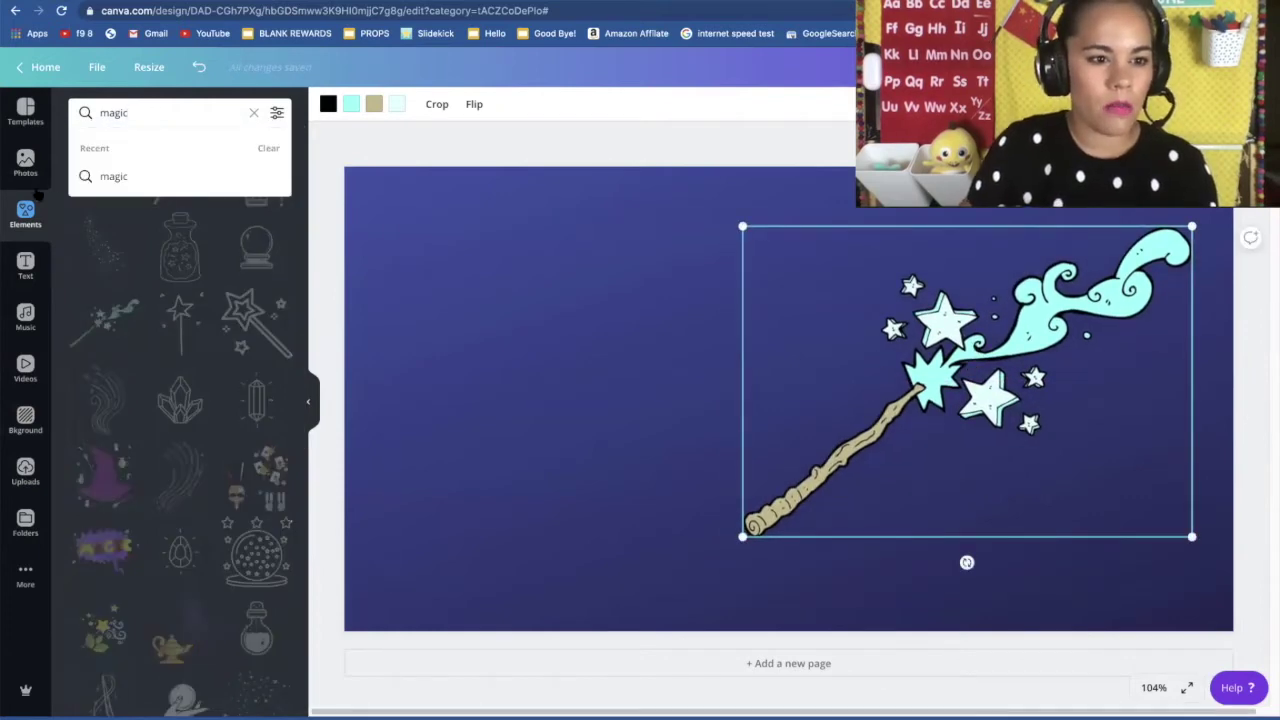
pyautogui.click(253, 112)
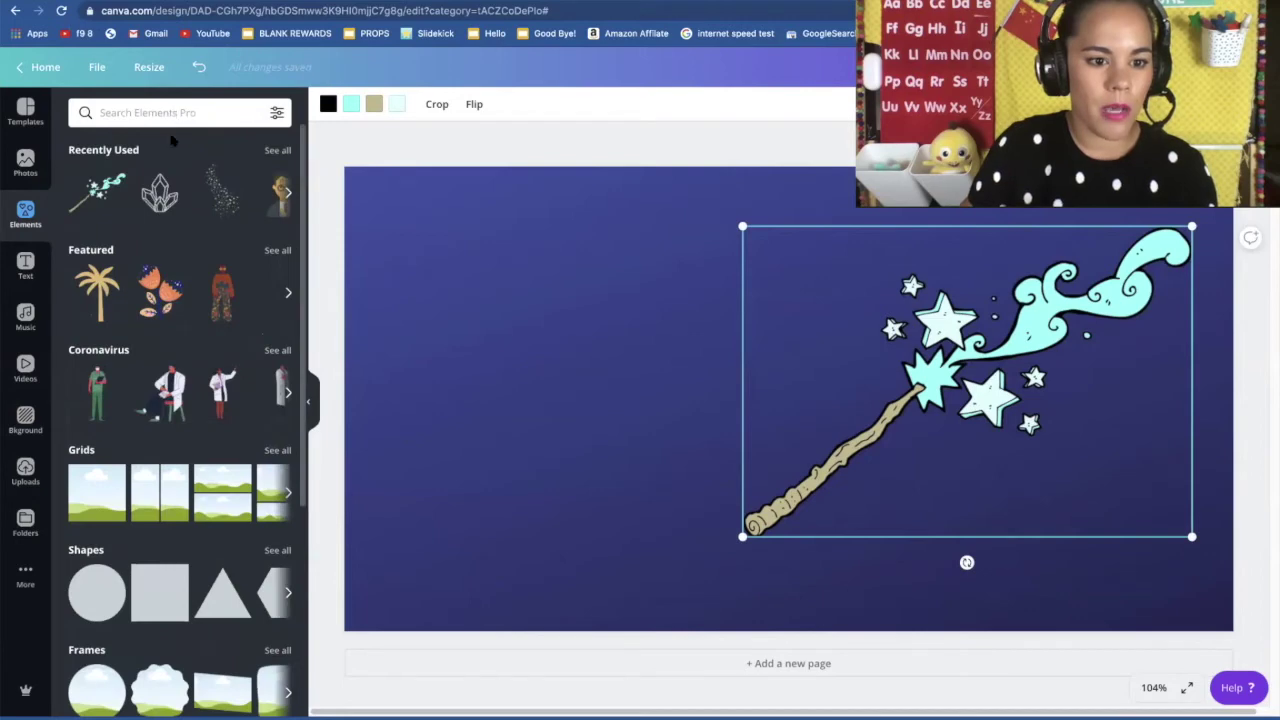
pyautogui.click(279, 207)
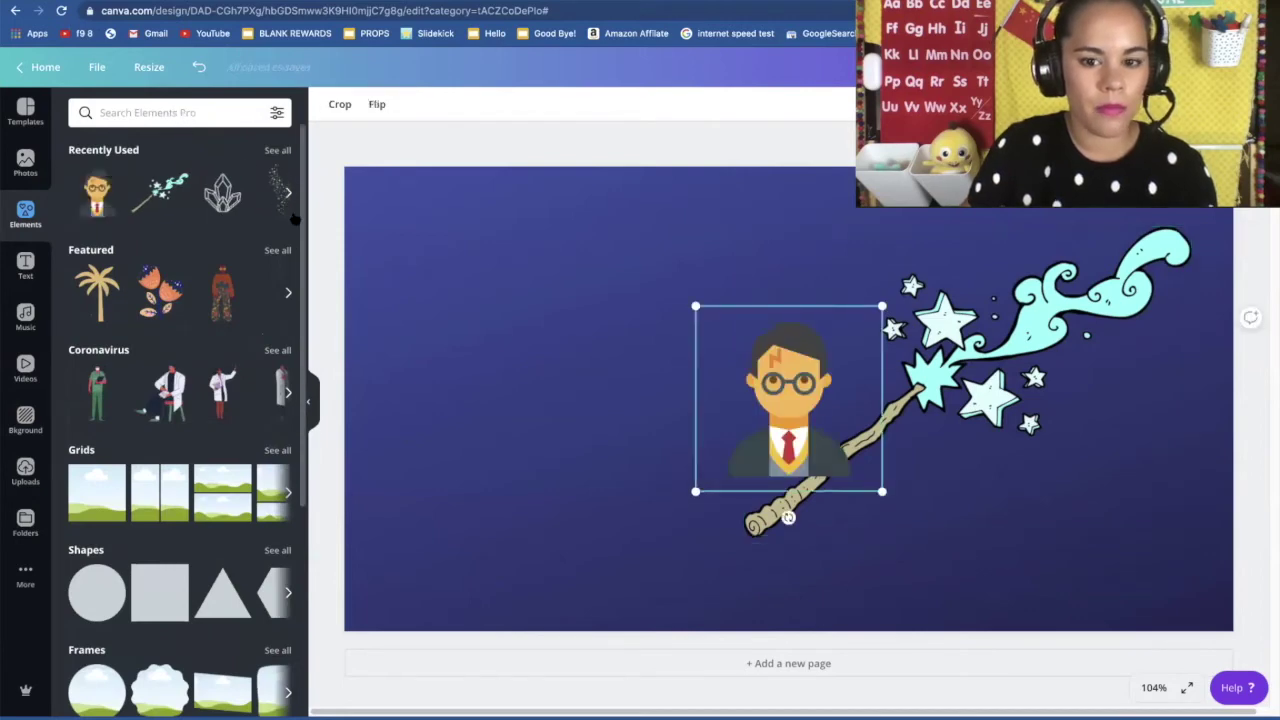
pyautogui.moveTo(782, 426); pyautogui.dragTo(478, 534)
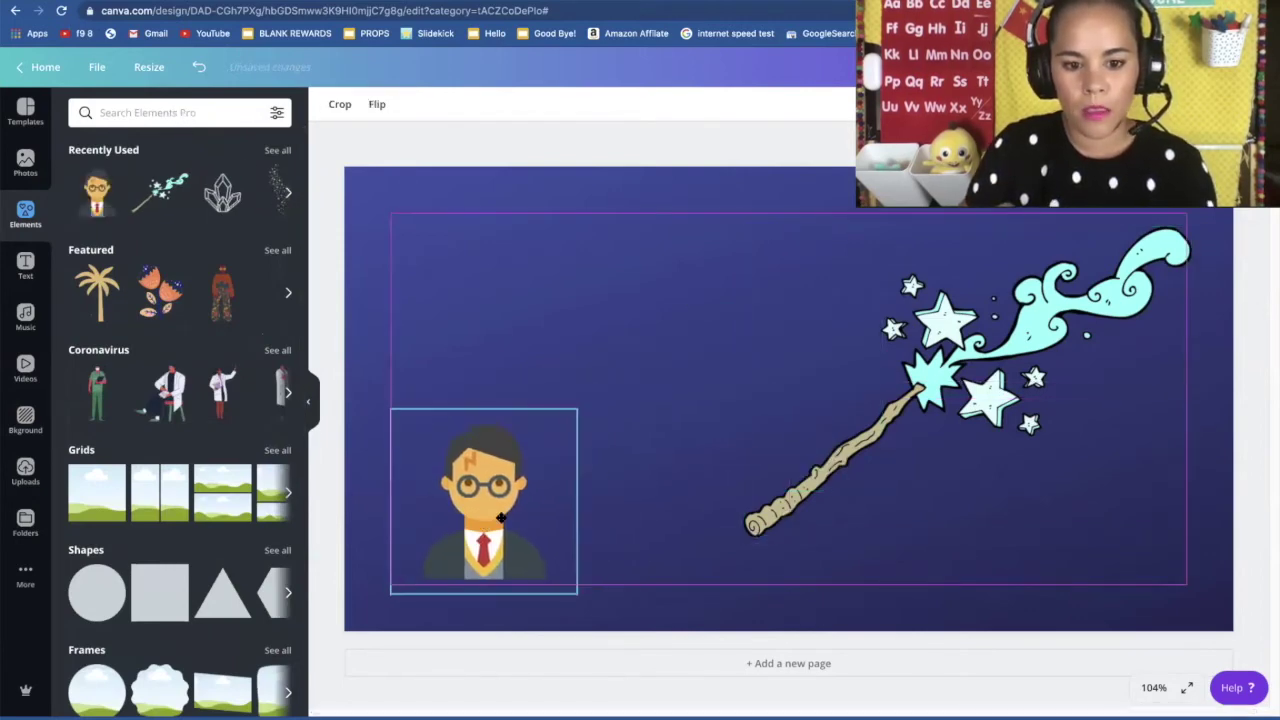
pyautogui.moveTo(577, 409); pyautogui.dragTo(805, 178)
pyautogui.moveTo(634, 349); pyautogui.dragTo(564, 392)
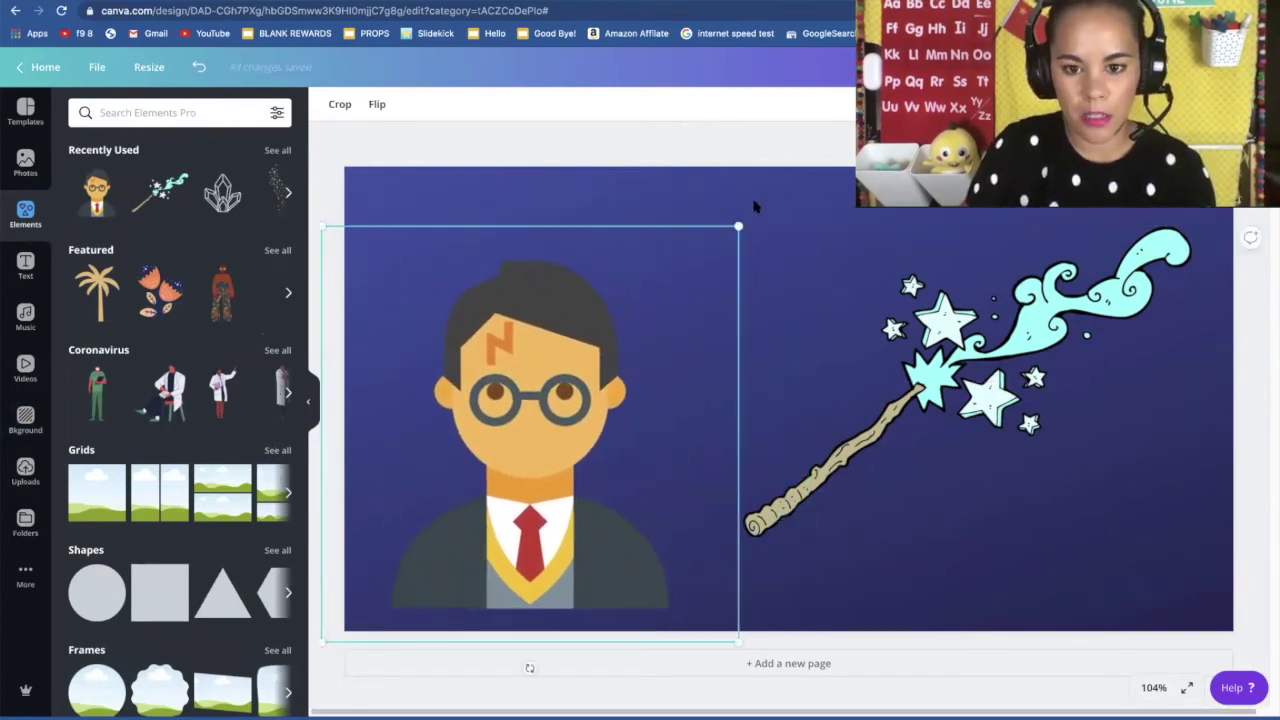
pyautogui.moveTo(760, 192); pyautogui.dragTo(796, 162)
pyautogui.moveTo(920, 398)
pyautogui.mouseDown()
pyautogui.moveTo(906, 420)
pyautogui.moveTo(915, 415)
pyautogui.mouseUp()
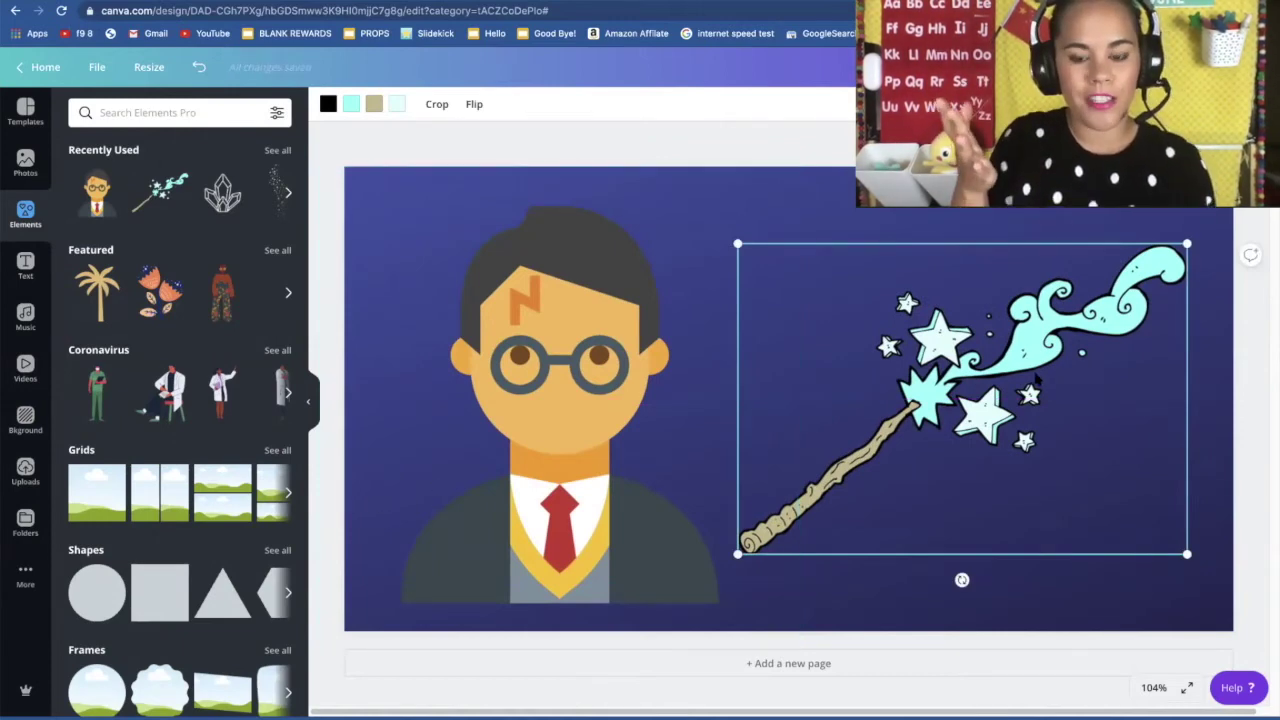
pyautogui.click(576, 292)
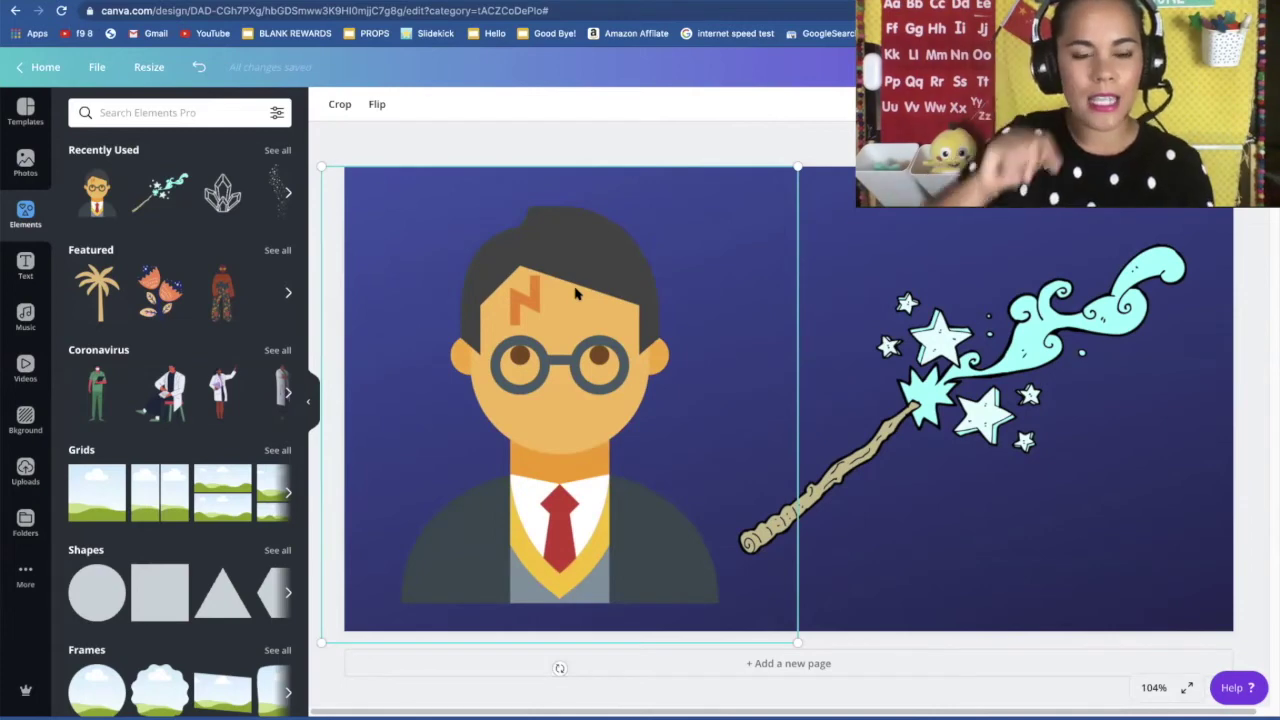
# Step: Shift the wizard boy aside and add the sparkle-dust graphic from the 'magic' element results
pyautogui.moveTo(694, 323); pyautogui.dragTo(1270, 331)
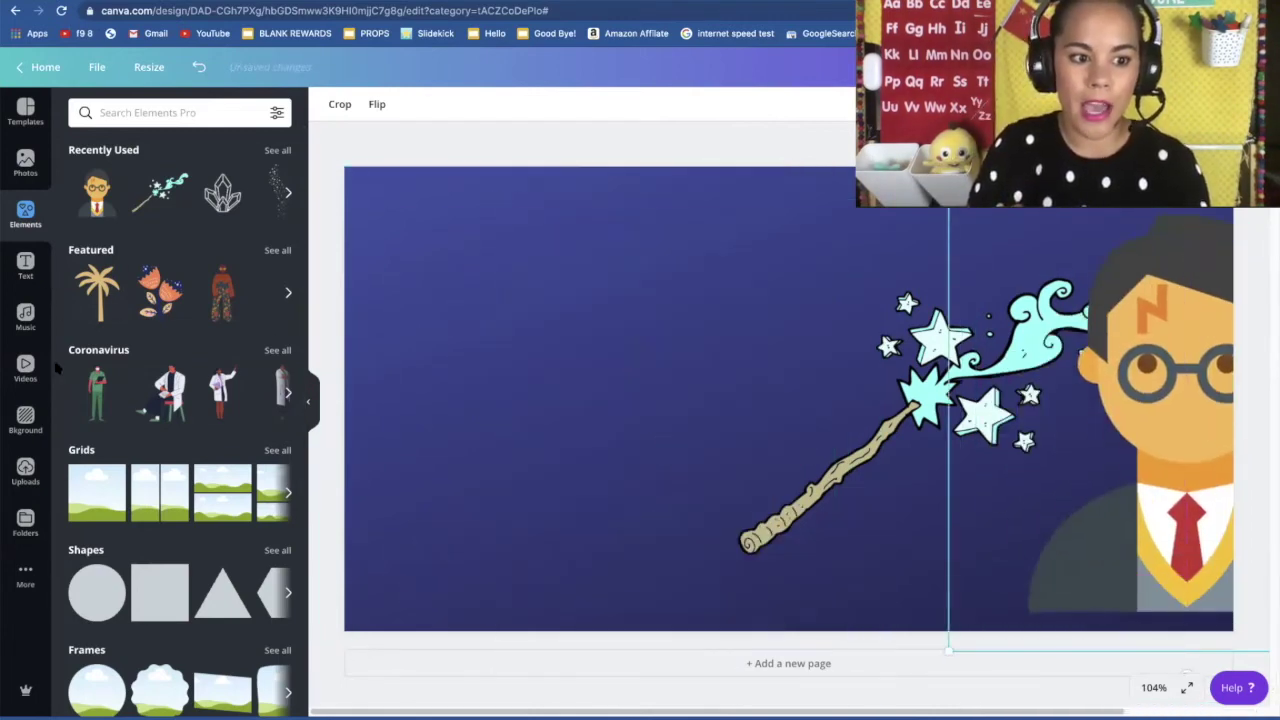
pyautogui.click(624, 370)
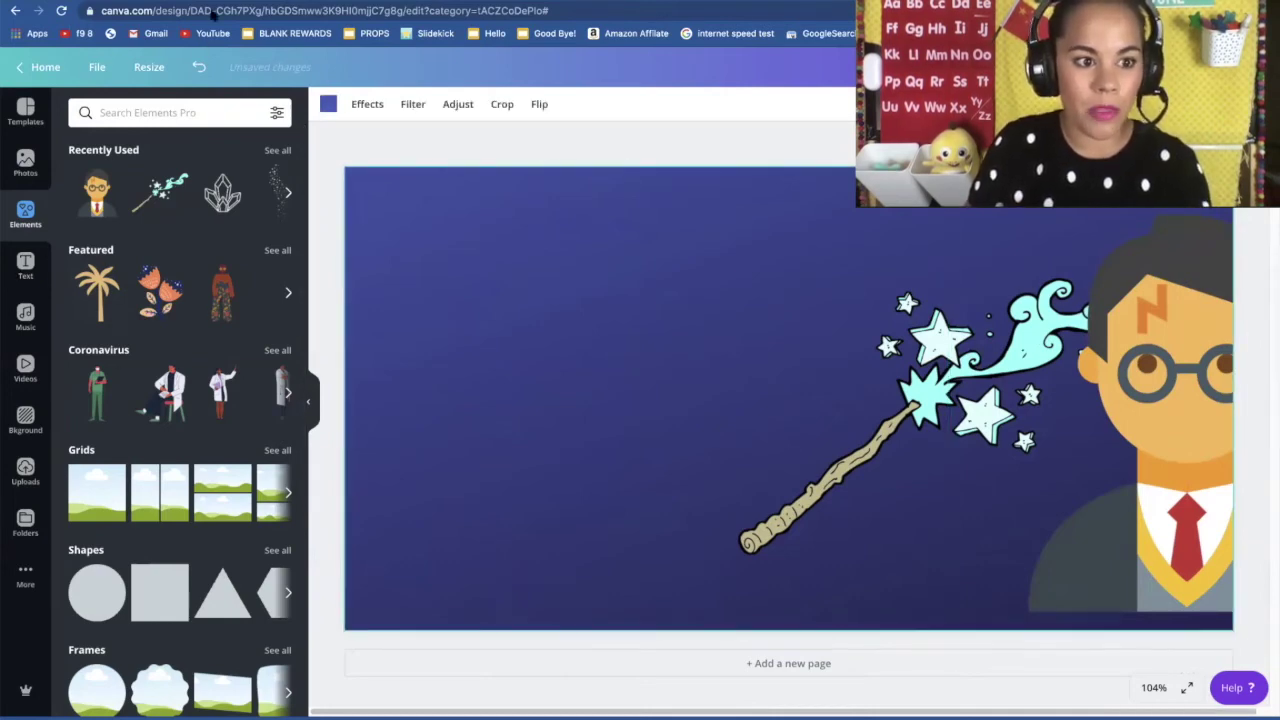
pyautogui.click(121, 113)
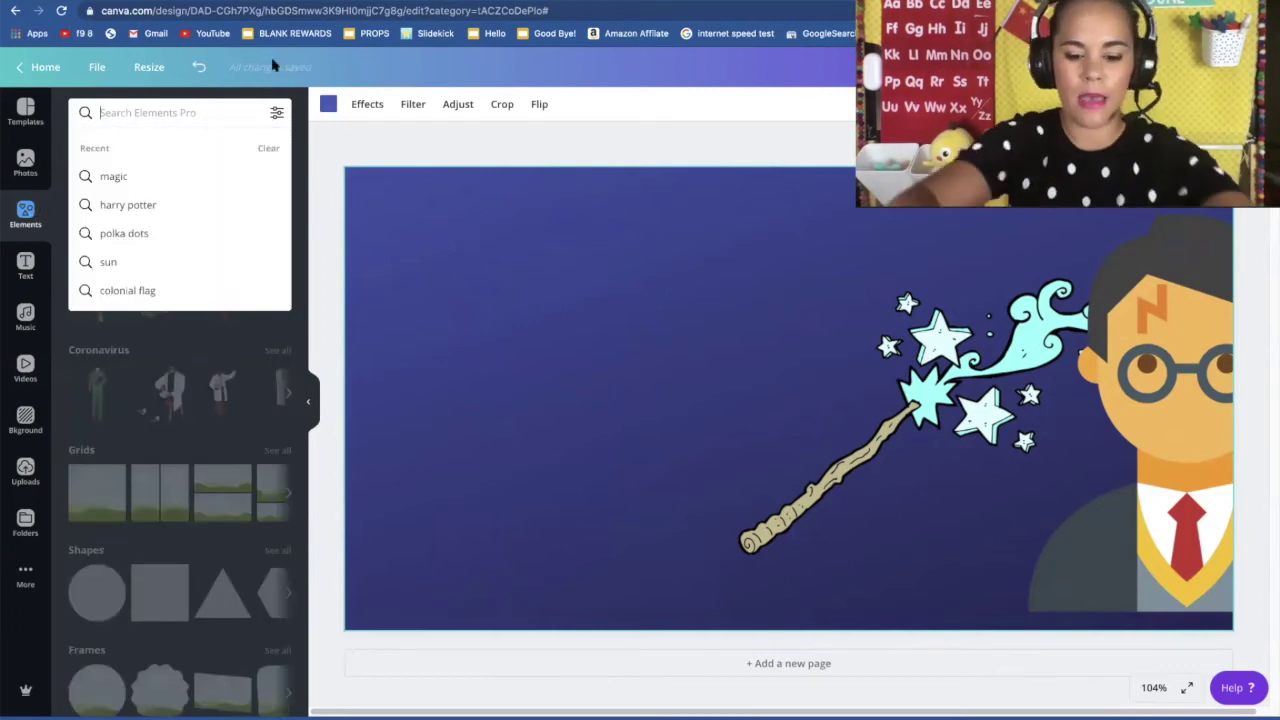
pyautogui.click(113, 176)
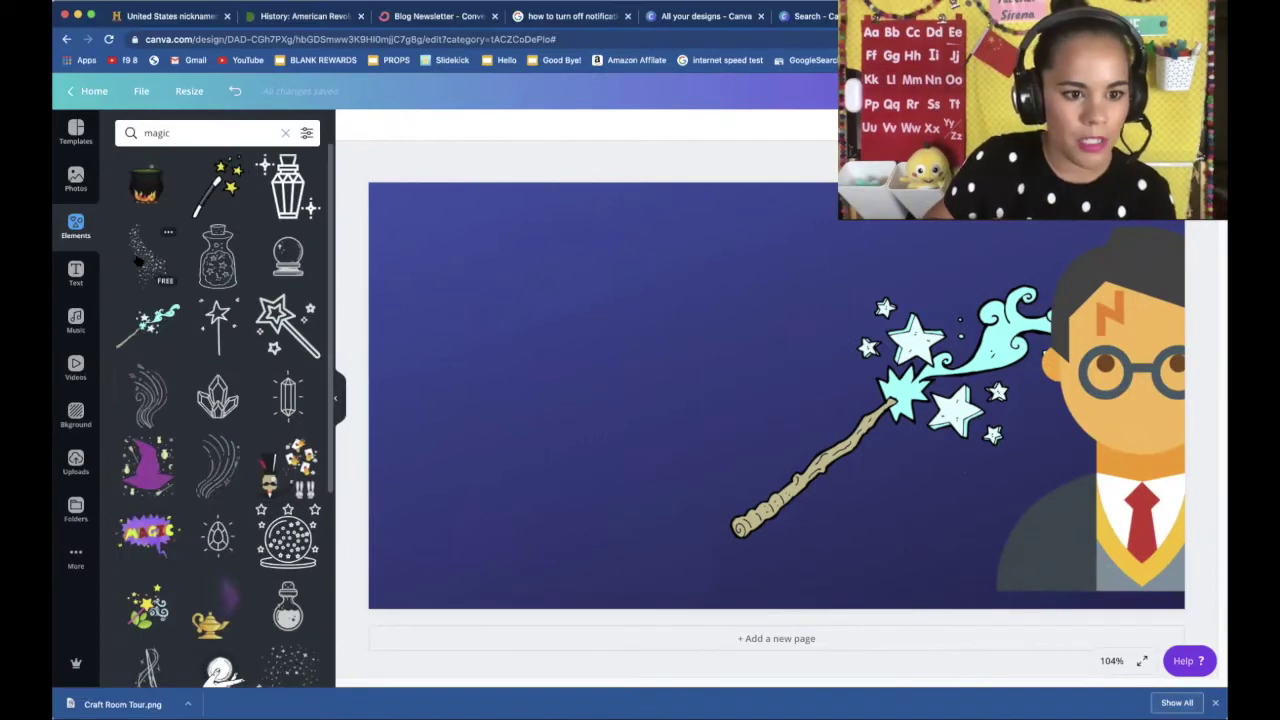
pyautogui.click(150, 262)
# Step: Enlarge the sparkle dust, rotate it diagonally toward the wand tip, and return the boy left
pyautogui.moveTo(726, 482); pyautogui.dragTo(590, 535)
pyautogui.moveTo(1175, 461); pyautogui.dragTo(568, 435)
pyautogui.moveTo(723, 425); pyautogui.dragTo(756, 376)
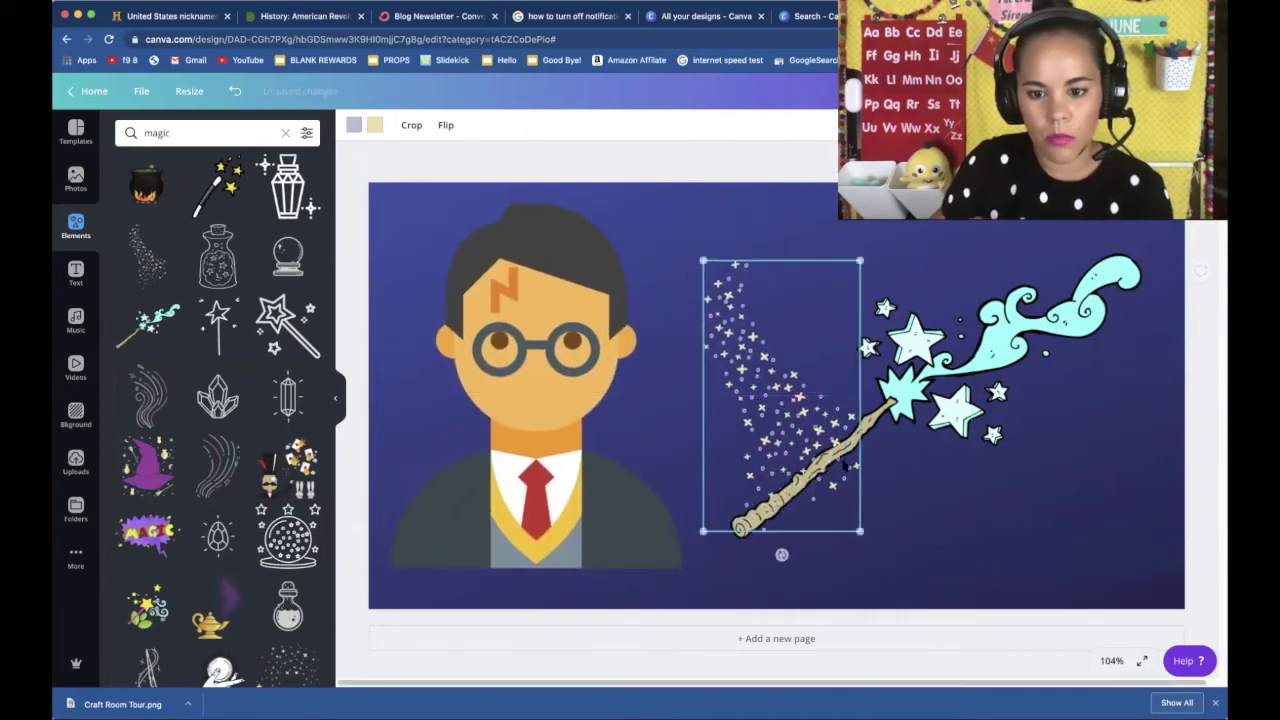
pyautogui.moveTo(780, 555); pyautogui.dragTo(900, 390)
pyautogui.moveTo(908, 318); pyautogui.dragTo(1210, 148)
pyautogui.moveTo(1023, 275); pyautogui.dragTo(1010, 329)
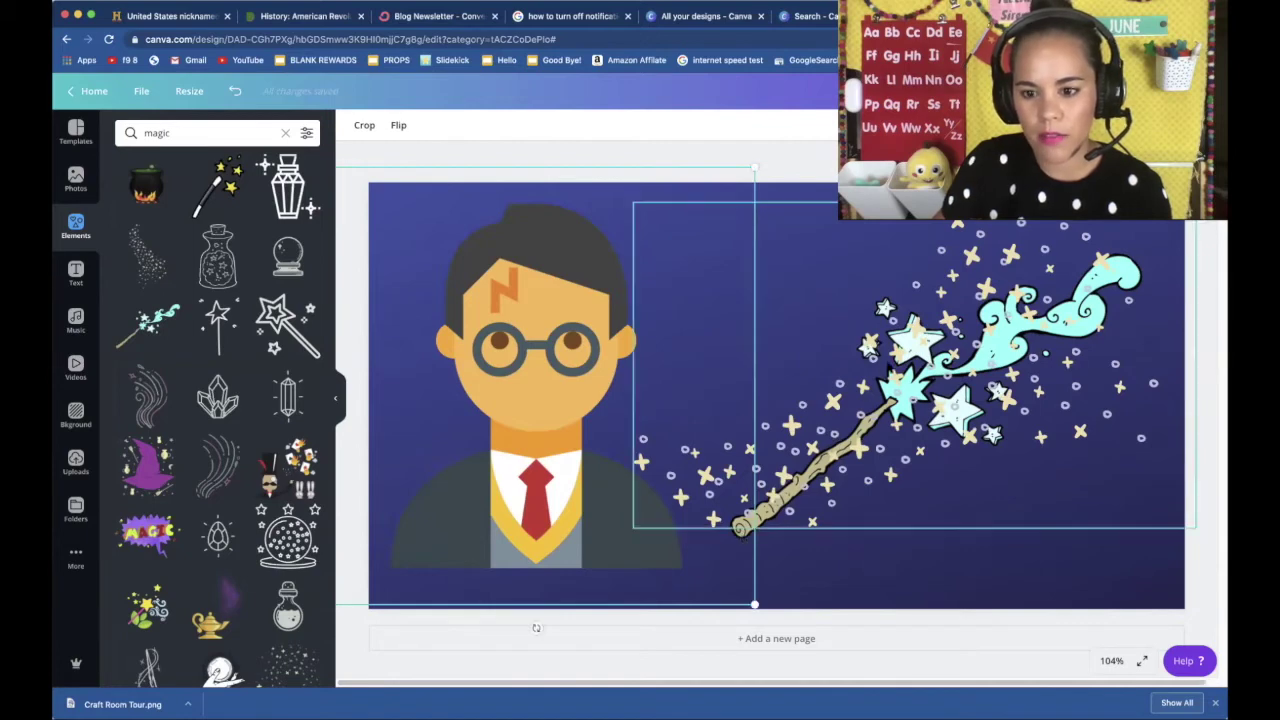
# Step: Place the wand behind the wizard's head and enlarge the sparkle trail into full view
pyautogui.moveTo(743, 537); pyautogui.dragTo(555, 680)
pyautogui.moveTo(922, 380); pyautogui.dragTo(350, 325)
pyautogui.moveTo(899, 490); pyautogui.dragTo(1009, 289)
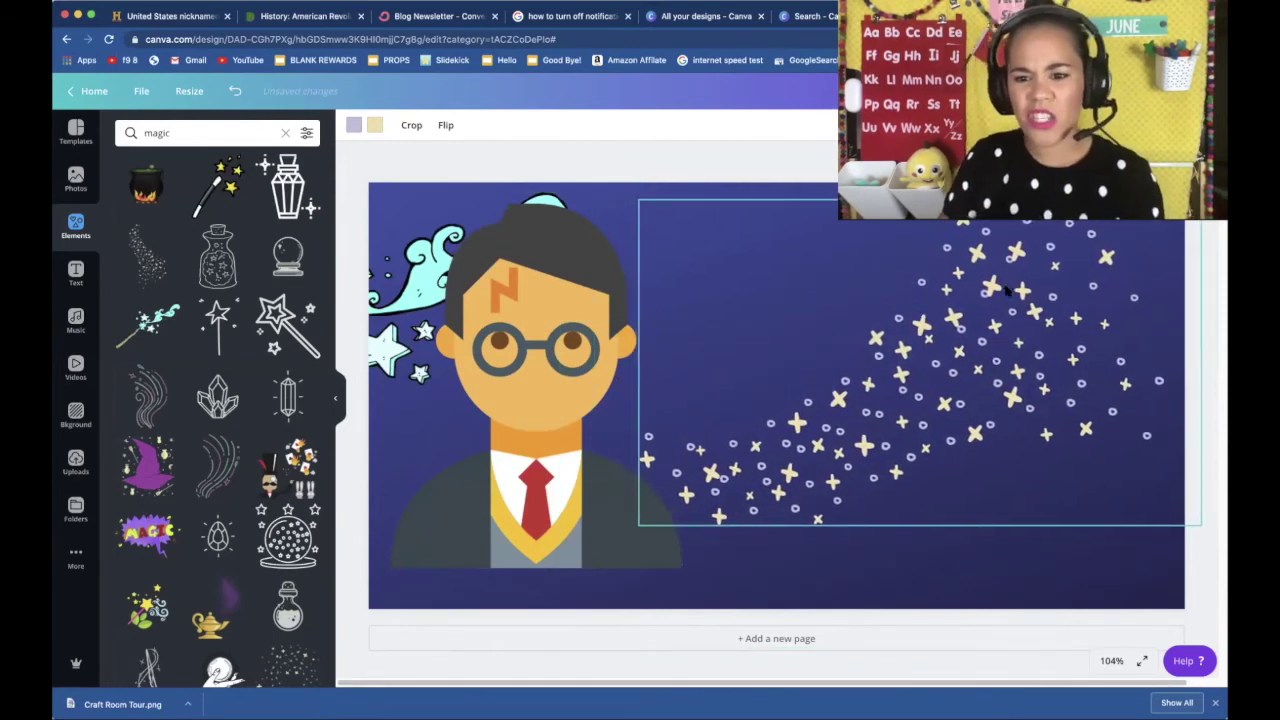
pyautogui.moveTo(638, 525); pyautogui.dragTo(518, 592)
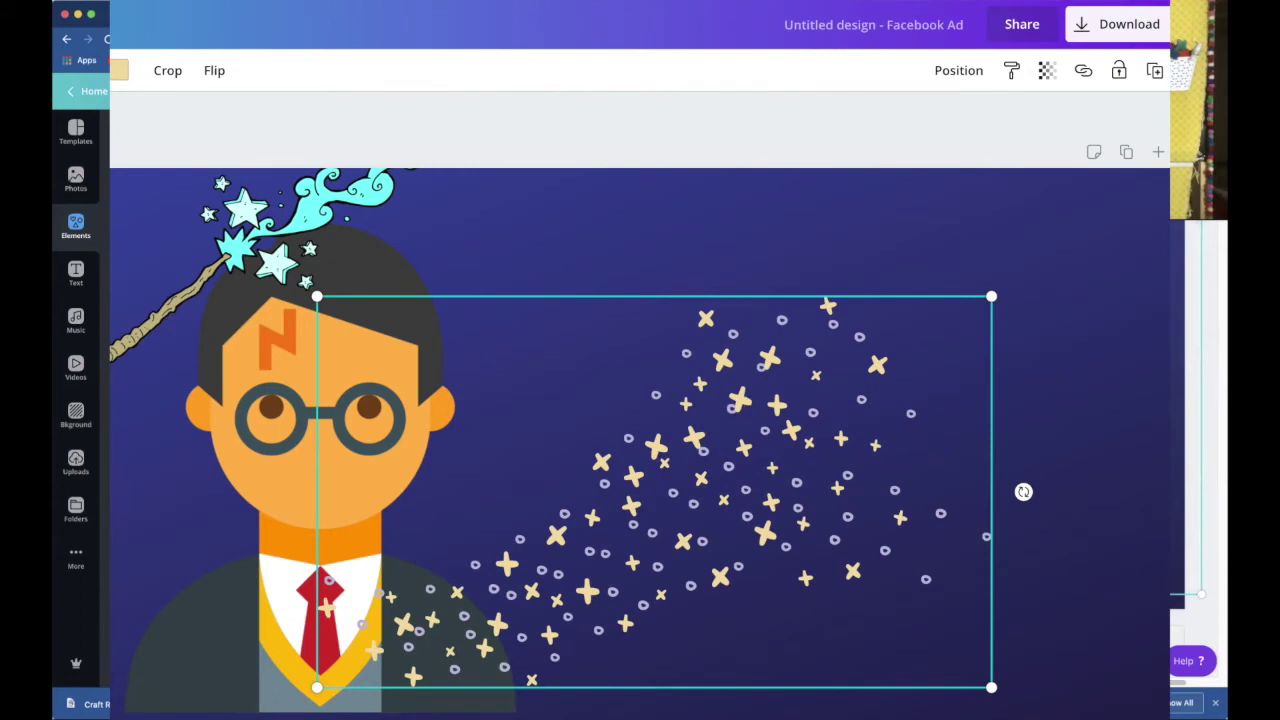
# Step: Send the sparkle dust backward two layers so it sits behind the wizard boy
pyautogui.click(937, 78)
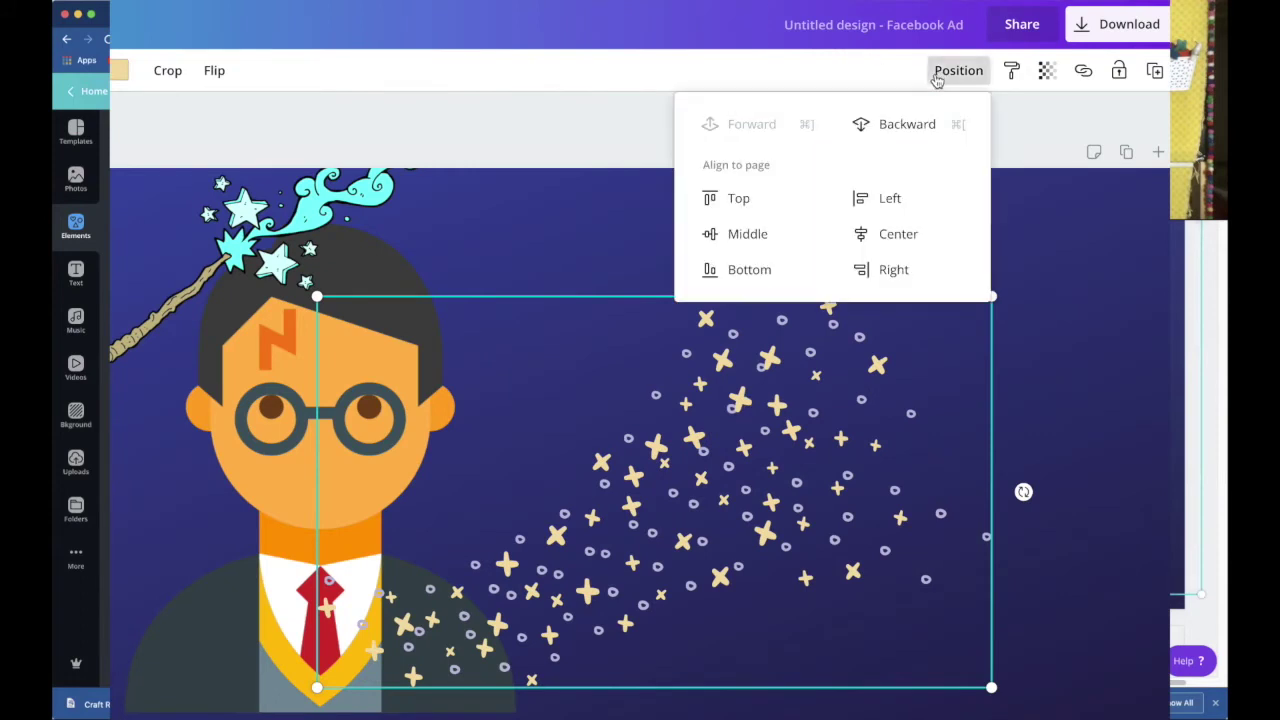
pyautogui.click(905, 135)
pyautogui.click(905, 135)
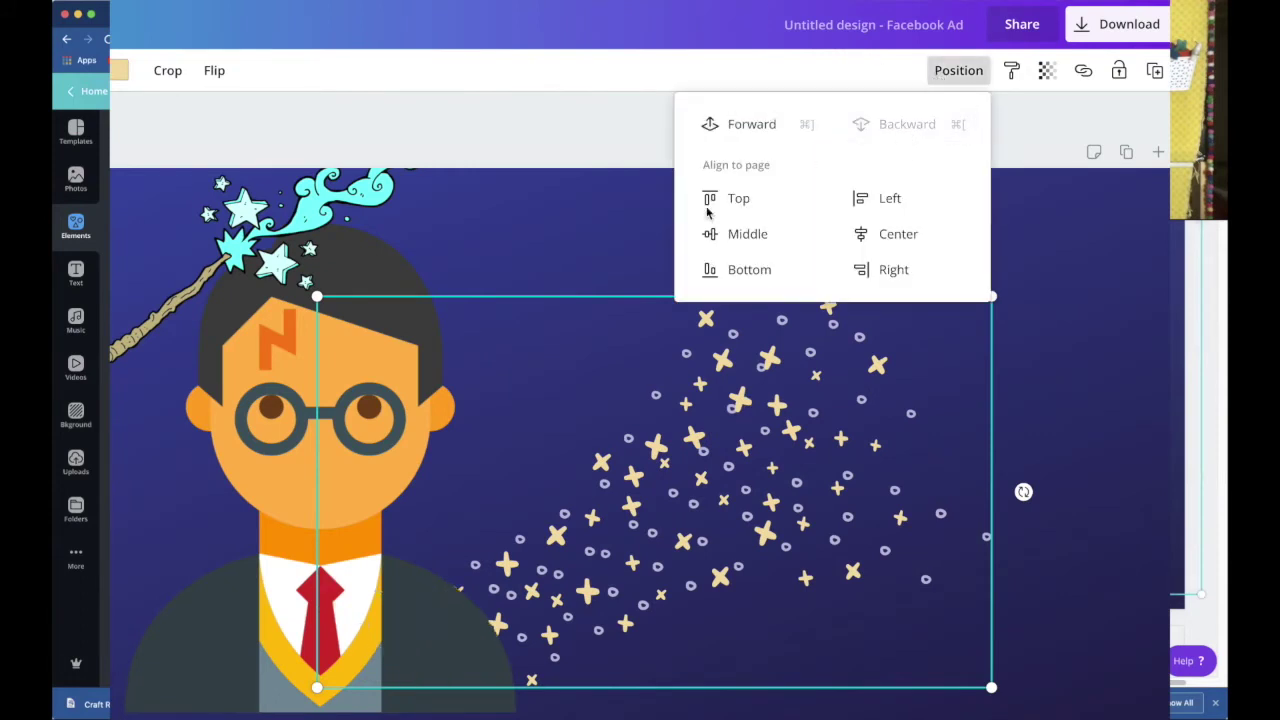
pyautogui.click(545, 389)
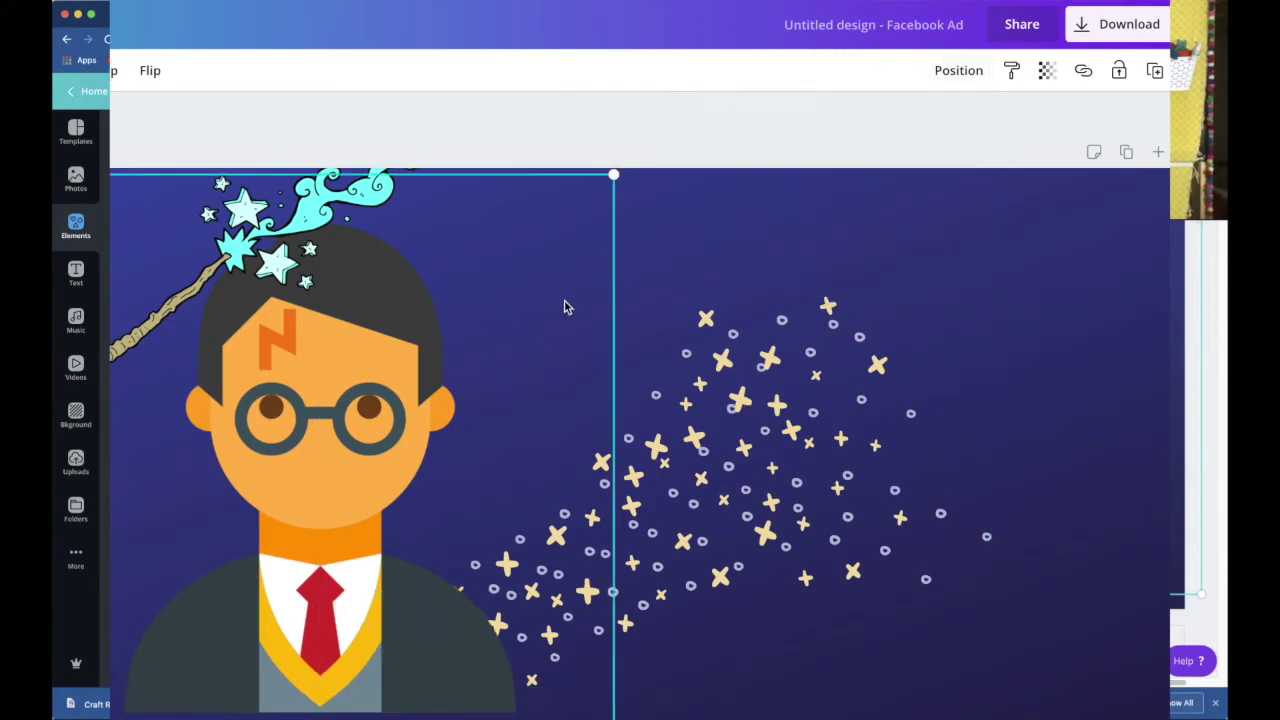
pyautogui.click(755, 123)
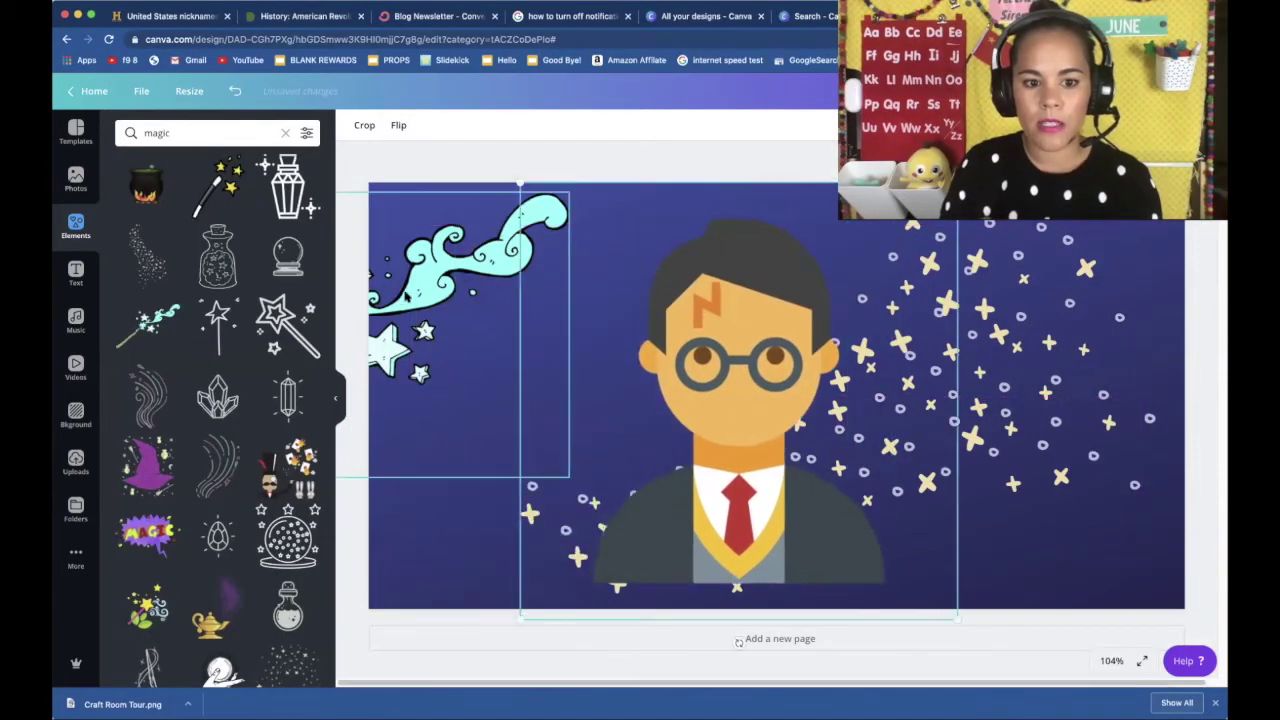
# Step: Arrange the wizard boy on the left and the wand lowered into the sparkles at right
pyautogui.moveTo(406, 297); pyautogui.dragTo(990, 272)
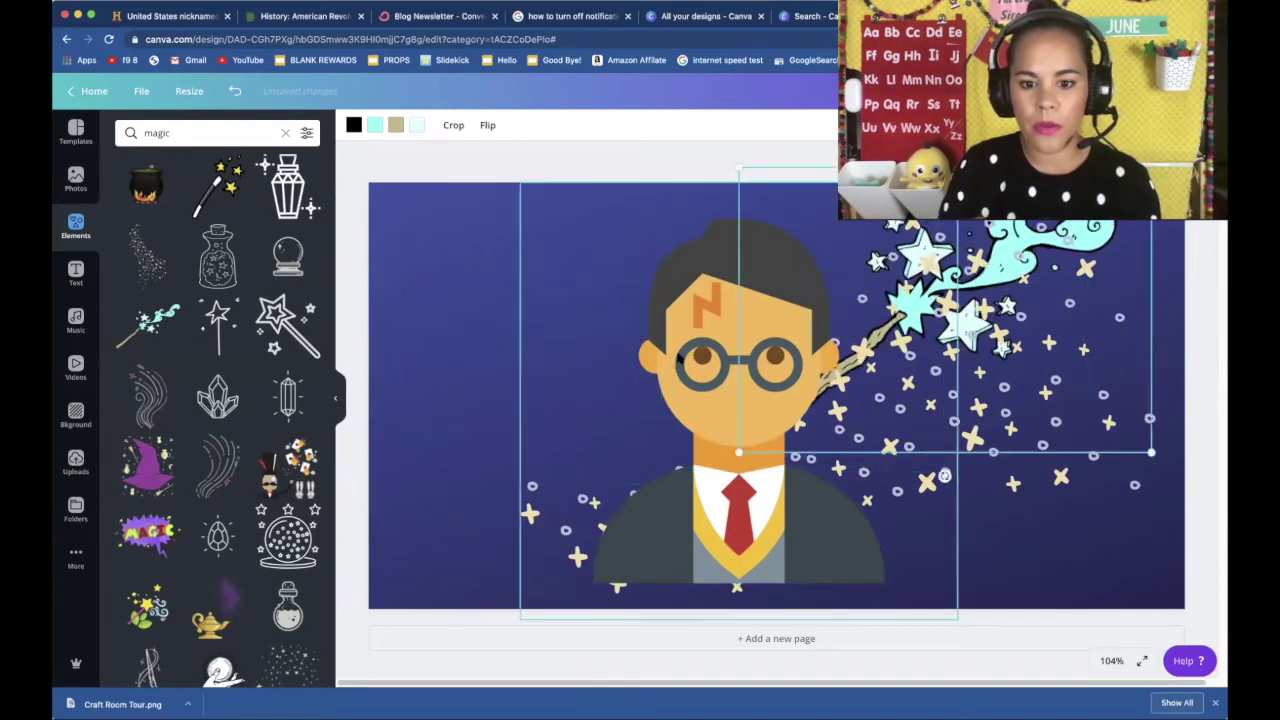
pyautogui.moveTo(740, 420); pyautogui.dragTo(522, 442)
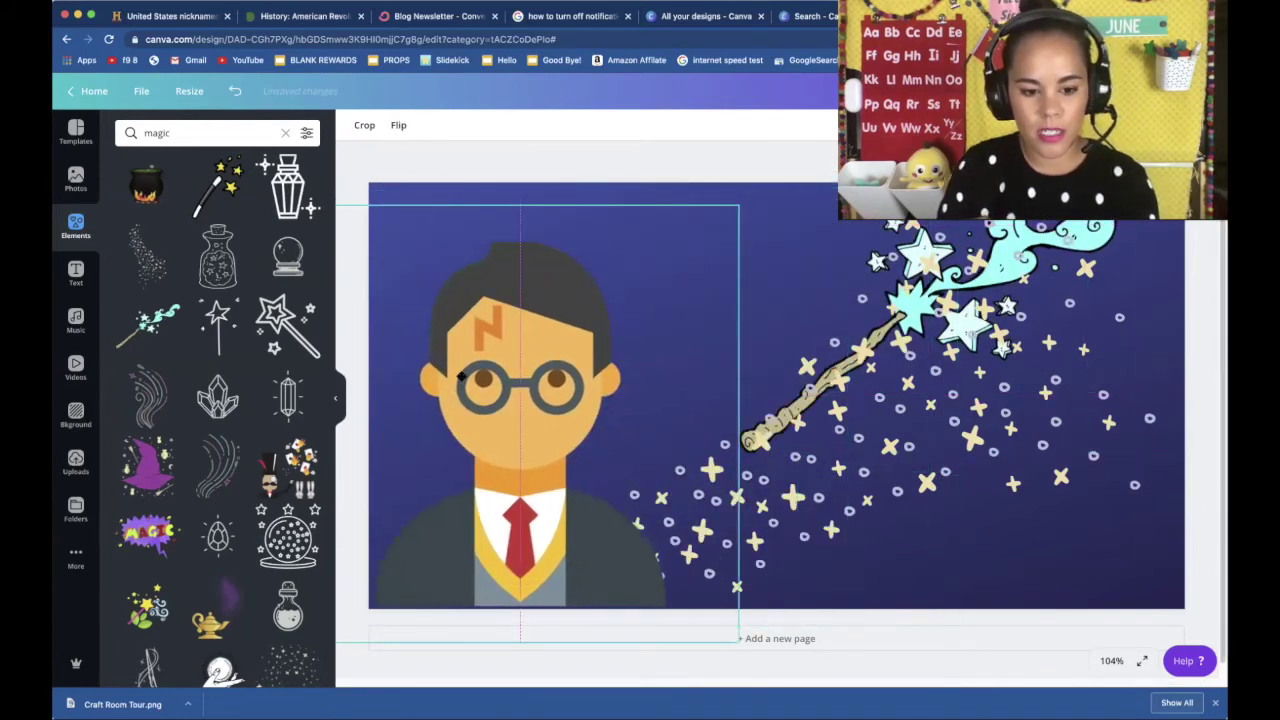
pyautogui.moveTo(1088, 185); pyautogui.dragTo(1064, 285)
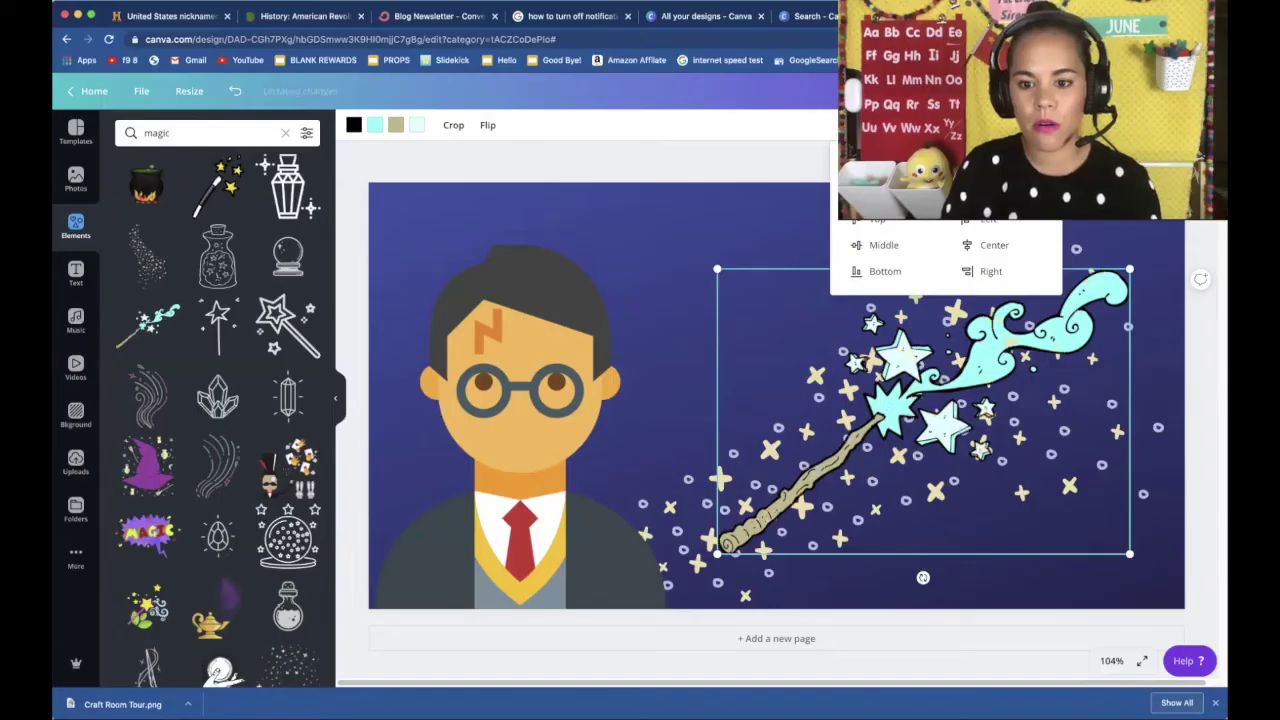
pyautogui.click(658, 228)
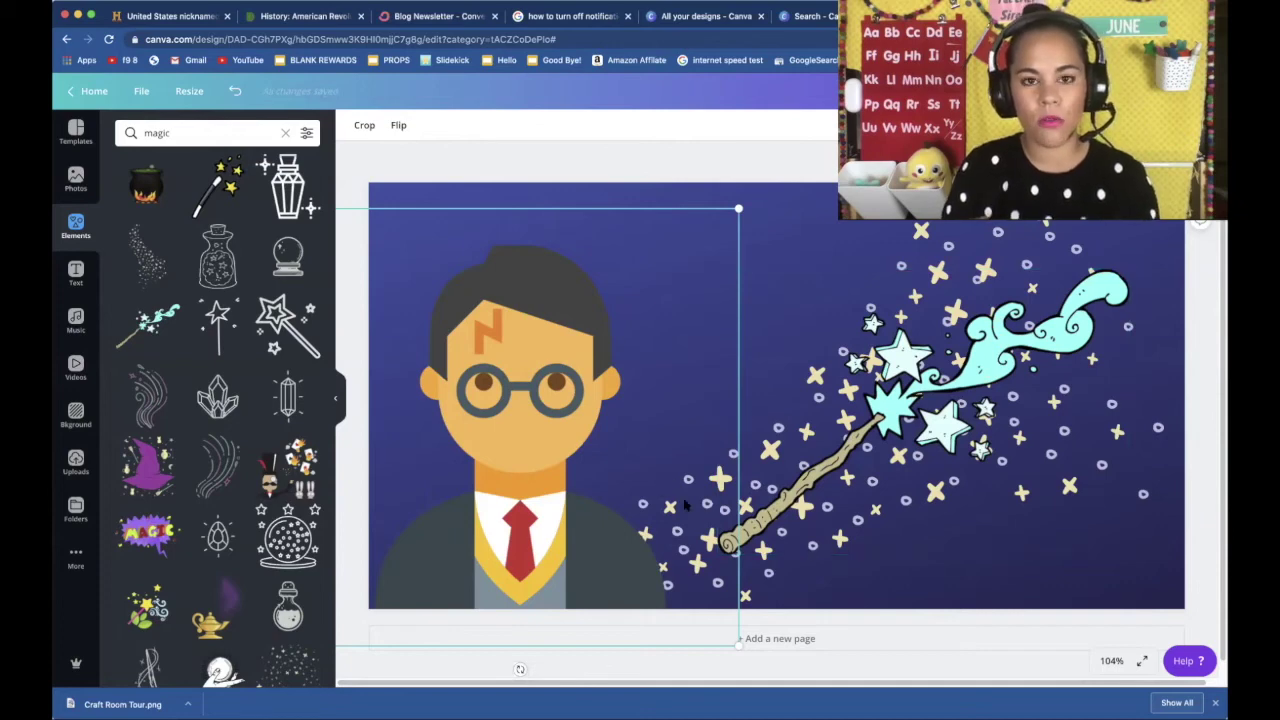
# Step: Select the sparkle dust and collapse the Elements panel for more page room
pyautogui.click(997, 243)
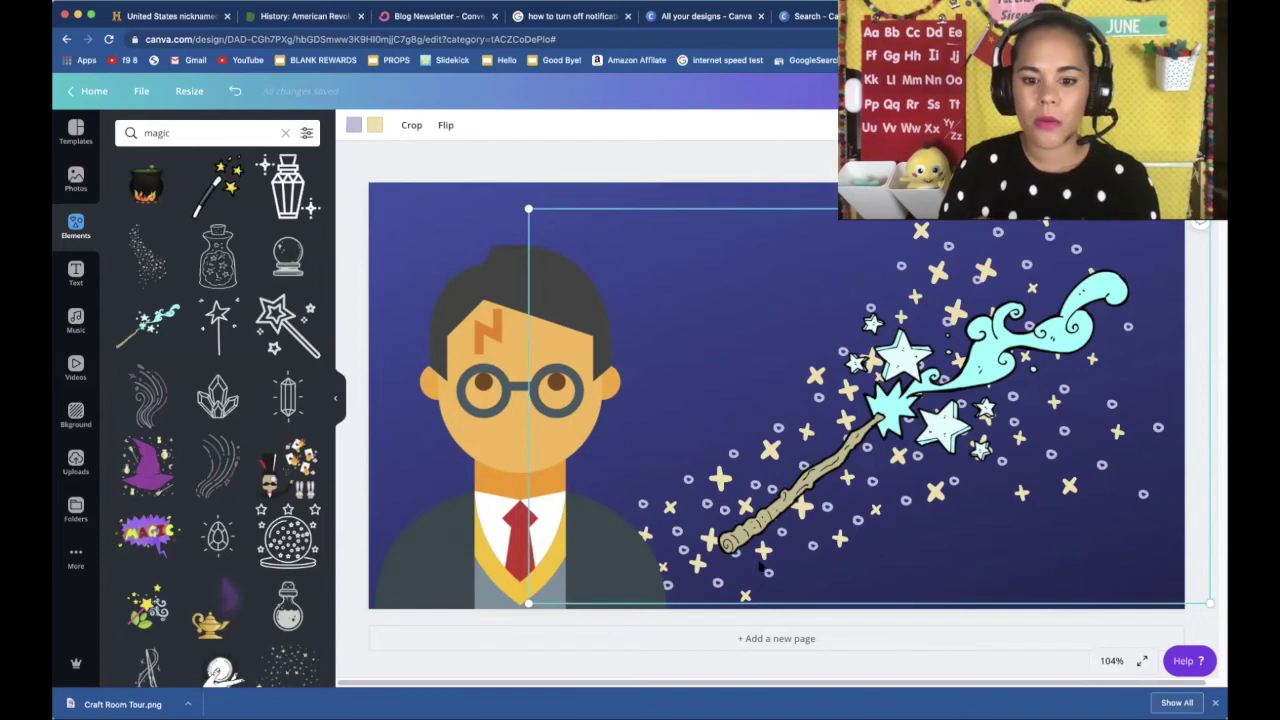
pyautogui.click(716, 480)
pyautogui.click(675, 566)
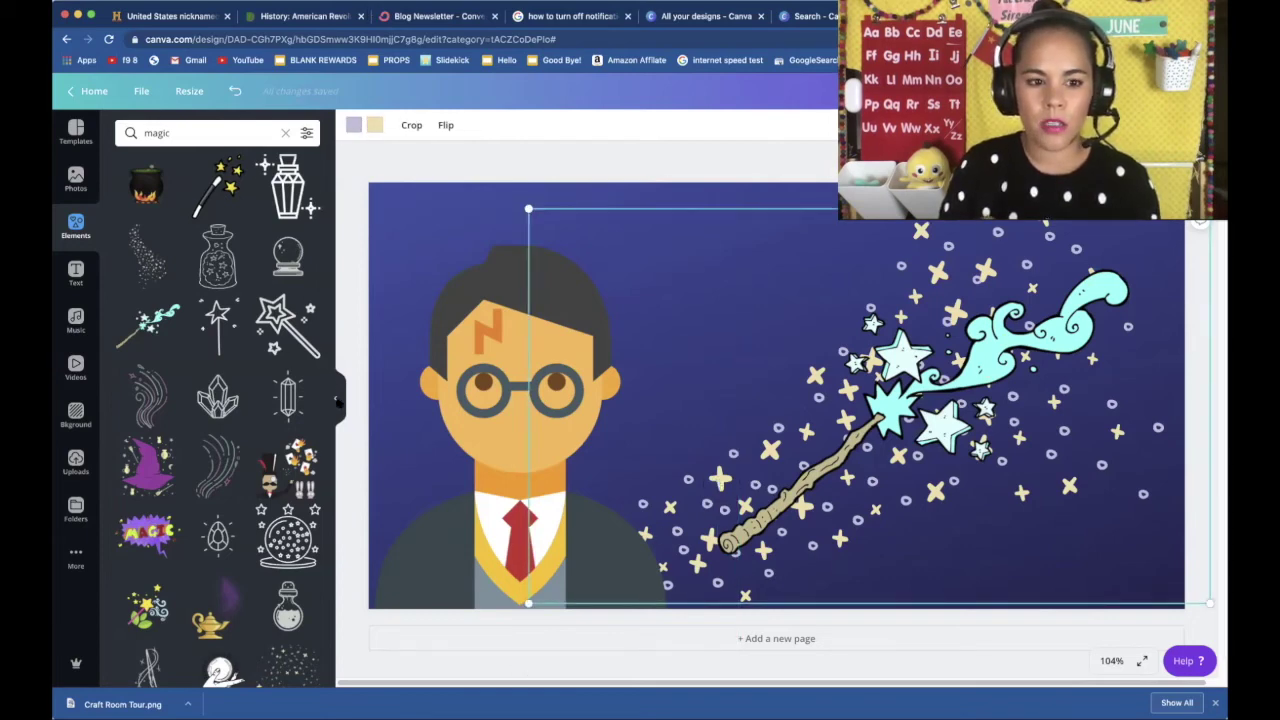
pyautogui.click(335, 398)
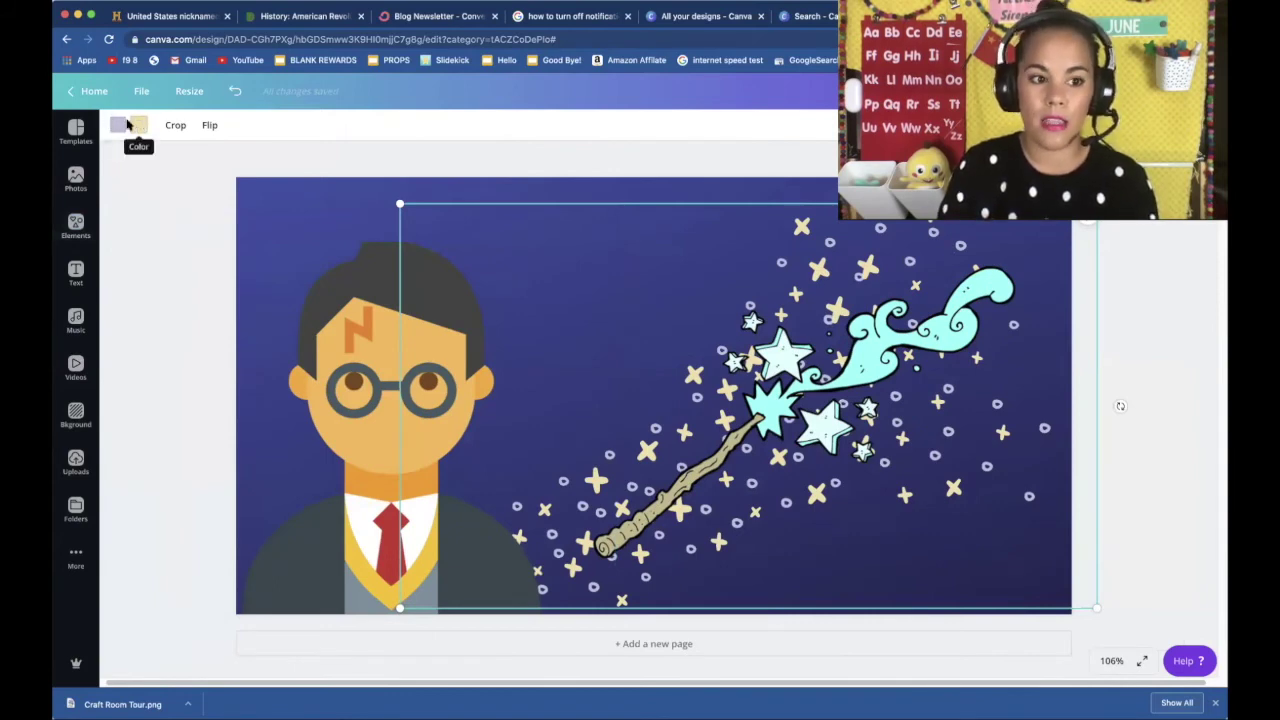
# Step: Recolour the sparkle crosses from beige to a custom gold shade, #cfa541
pyautogui.click(129, 124)
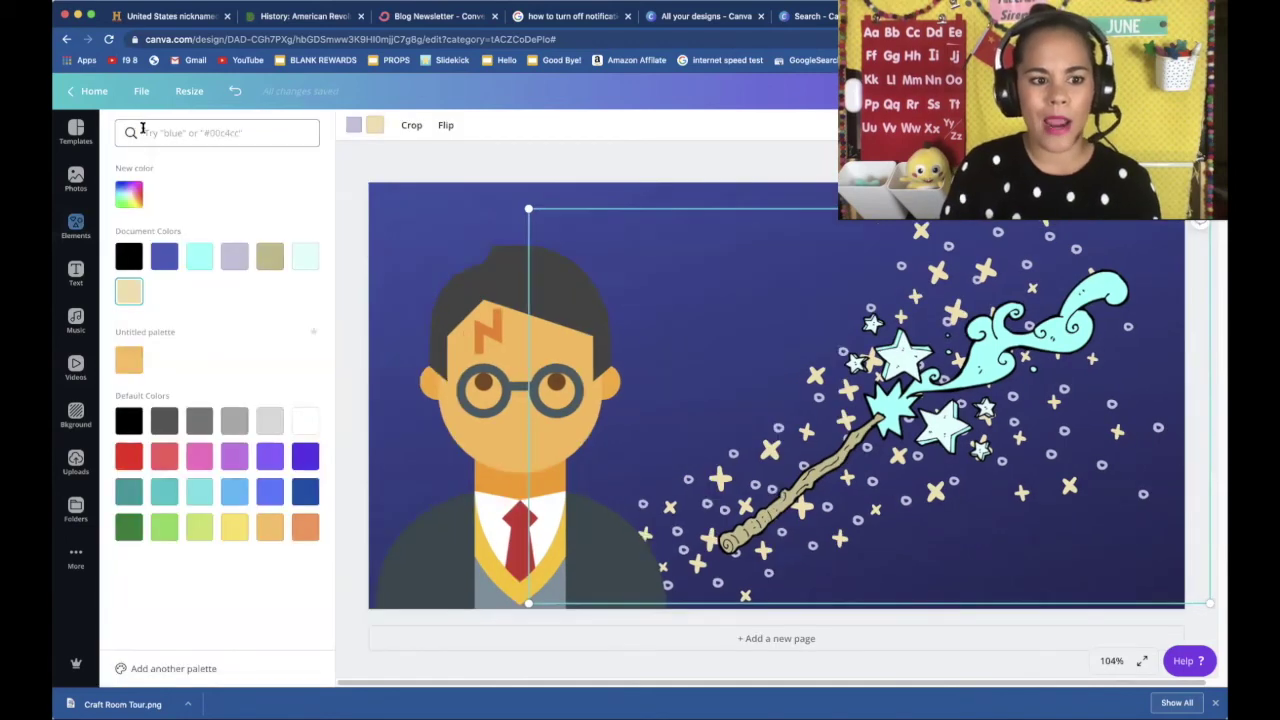
pyautogui.click(271, 260)
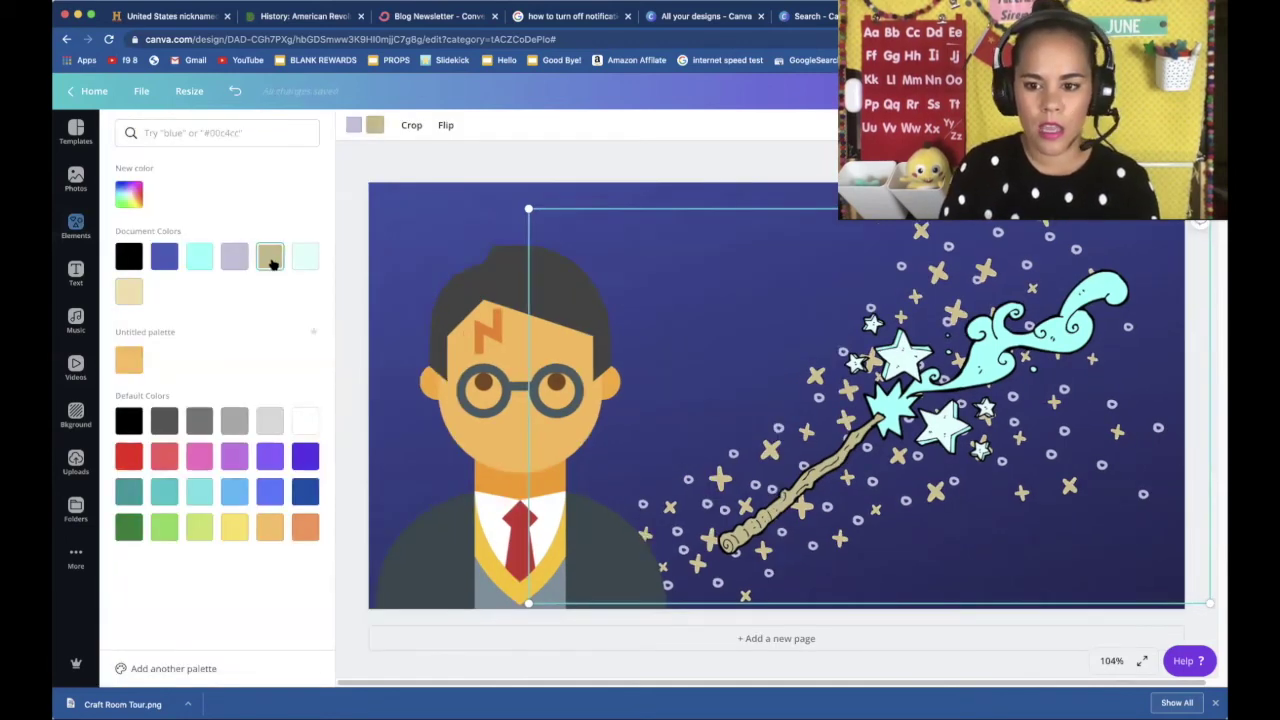
pyautogui.click(135, 288)
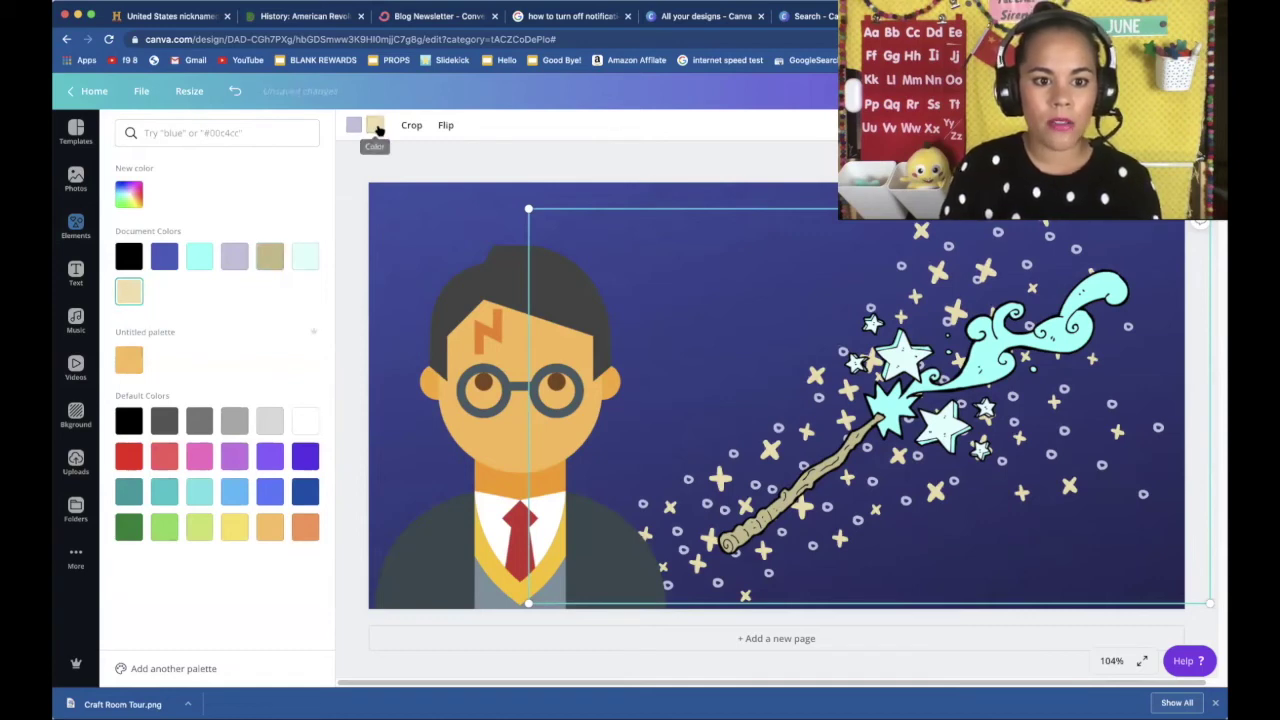
pyautogui.click(375, 126)
pyautogui.click(139, 126)
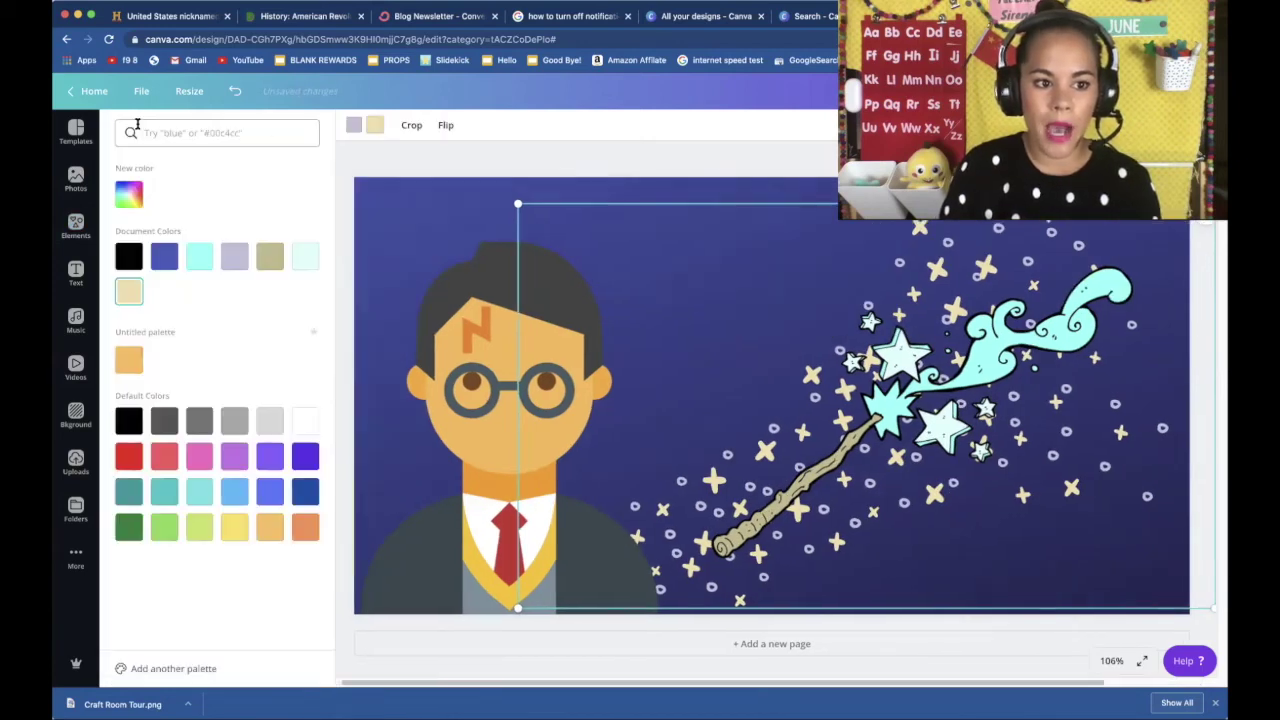
pyautogui.click(130, 196)
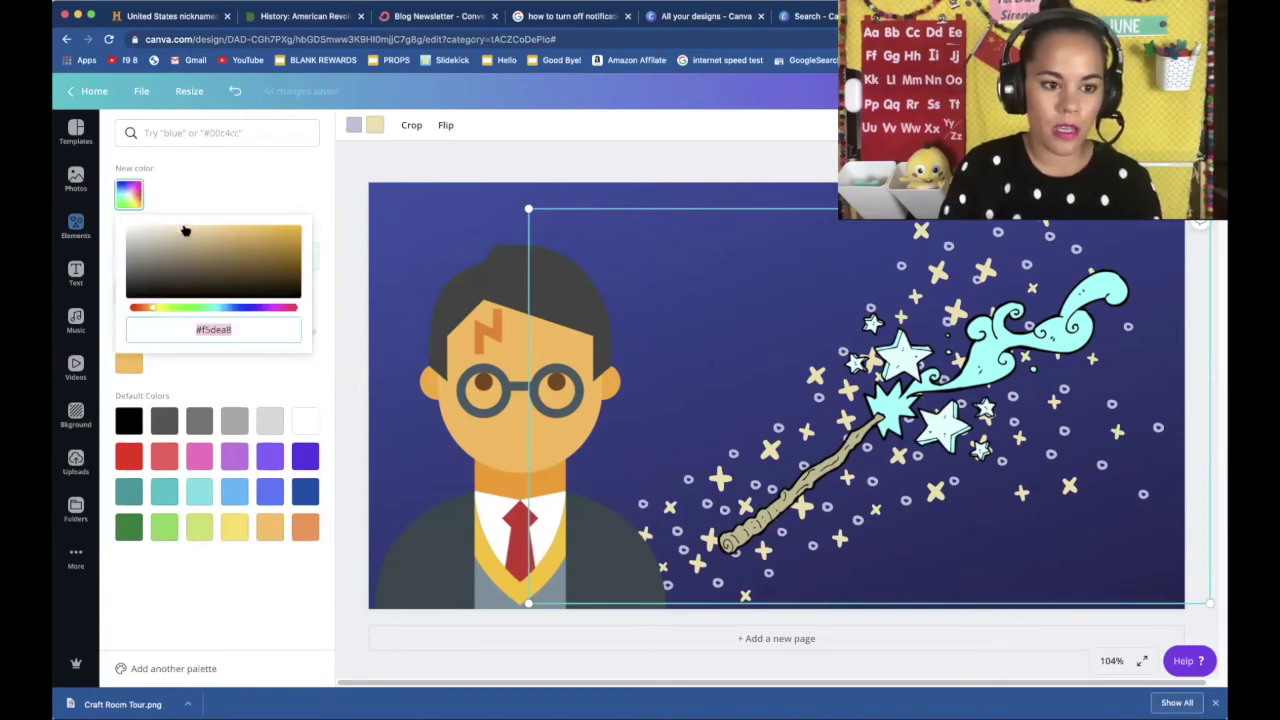
pyautogui.moveTo(183, 230); pyautogui.dragTo(283, 197)
pyautogui.click(276, 189)
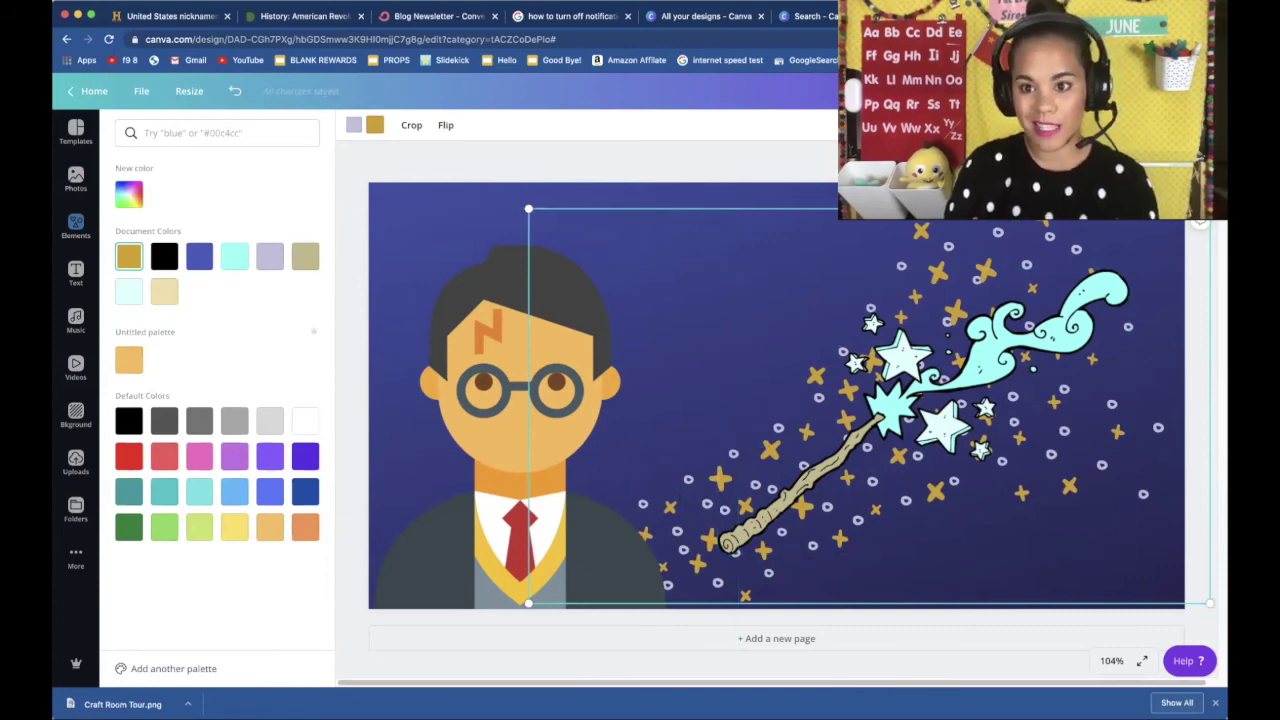
pyautogui.click(490, 312)
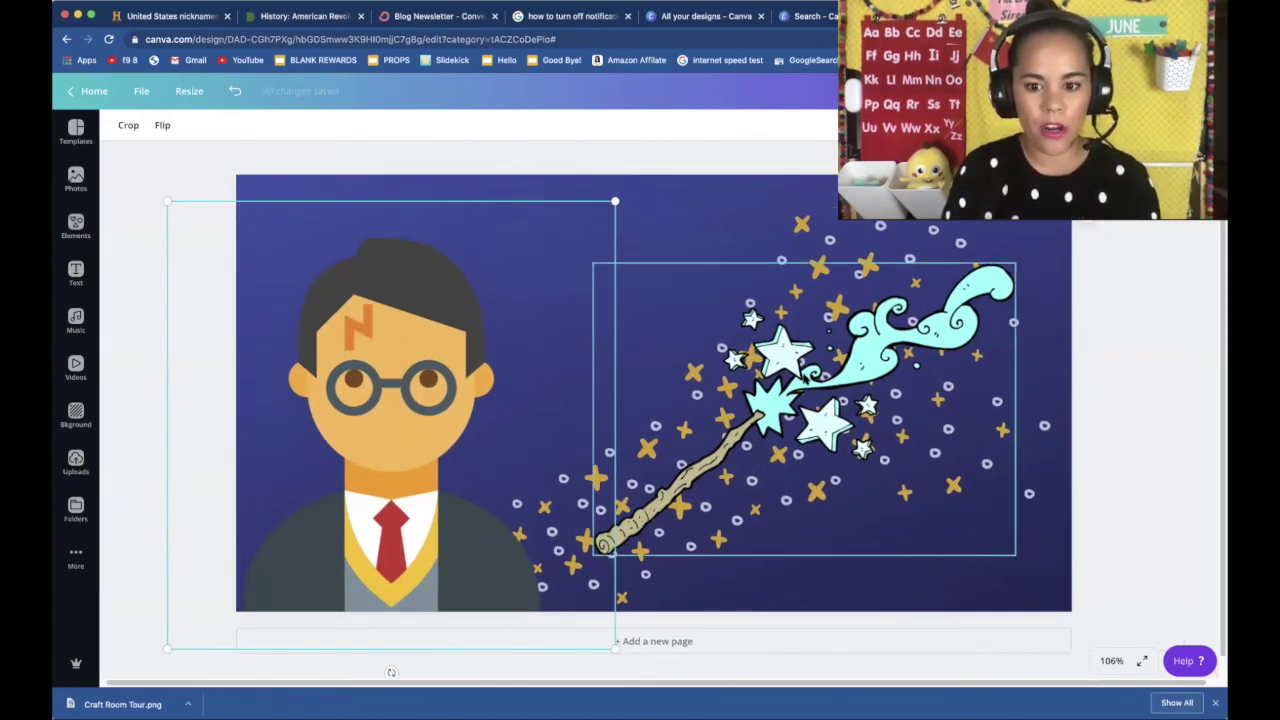
# Step: Change the wand's pale cyan stars to yellow after trying purple and light grey
pyautogui.click(806, 379)
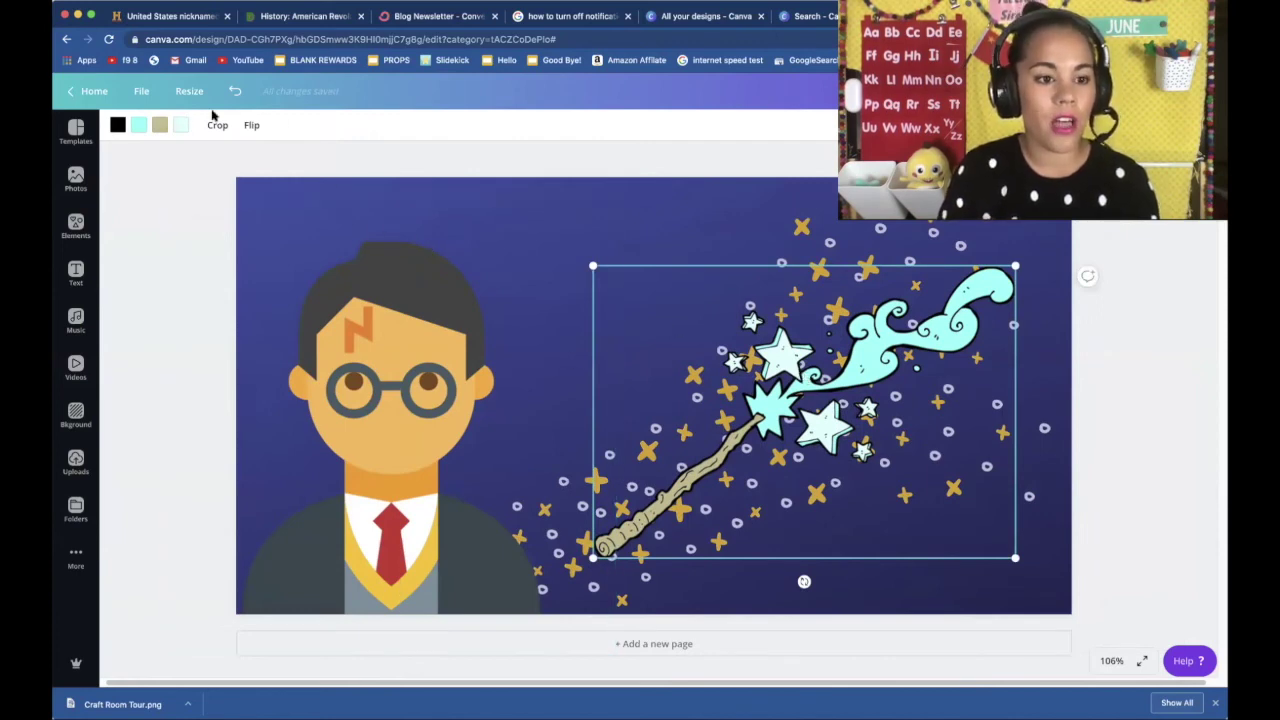
pyautogui.click(180, 124)
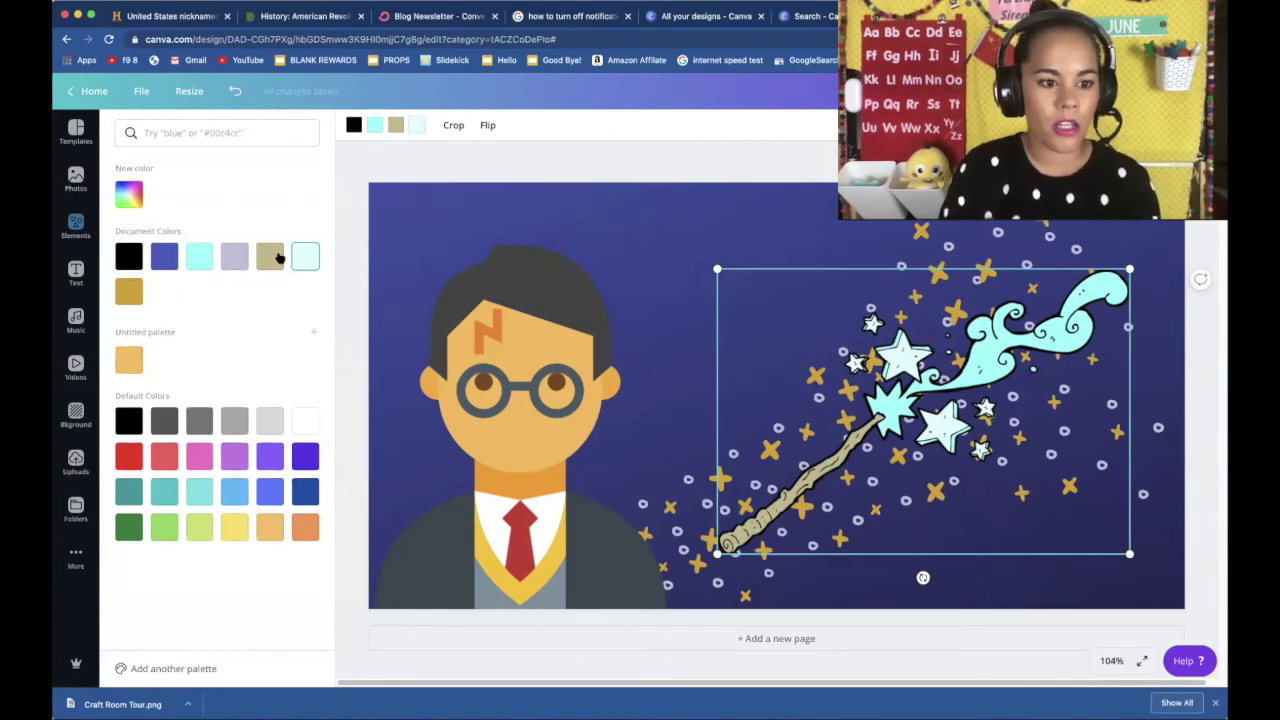
pyautogui.click(231, 458)
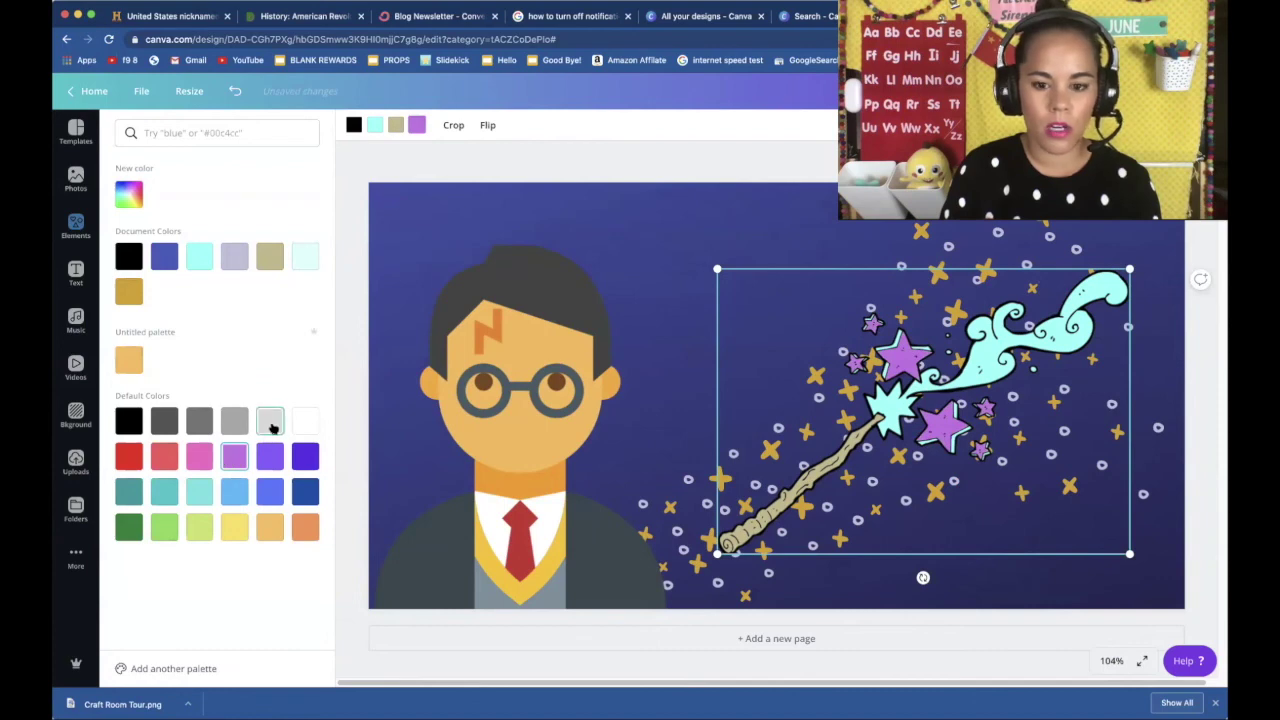
pyautogui.click(269, 425)
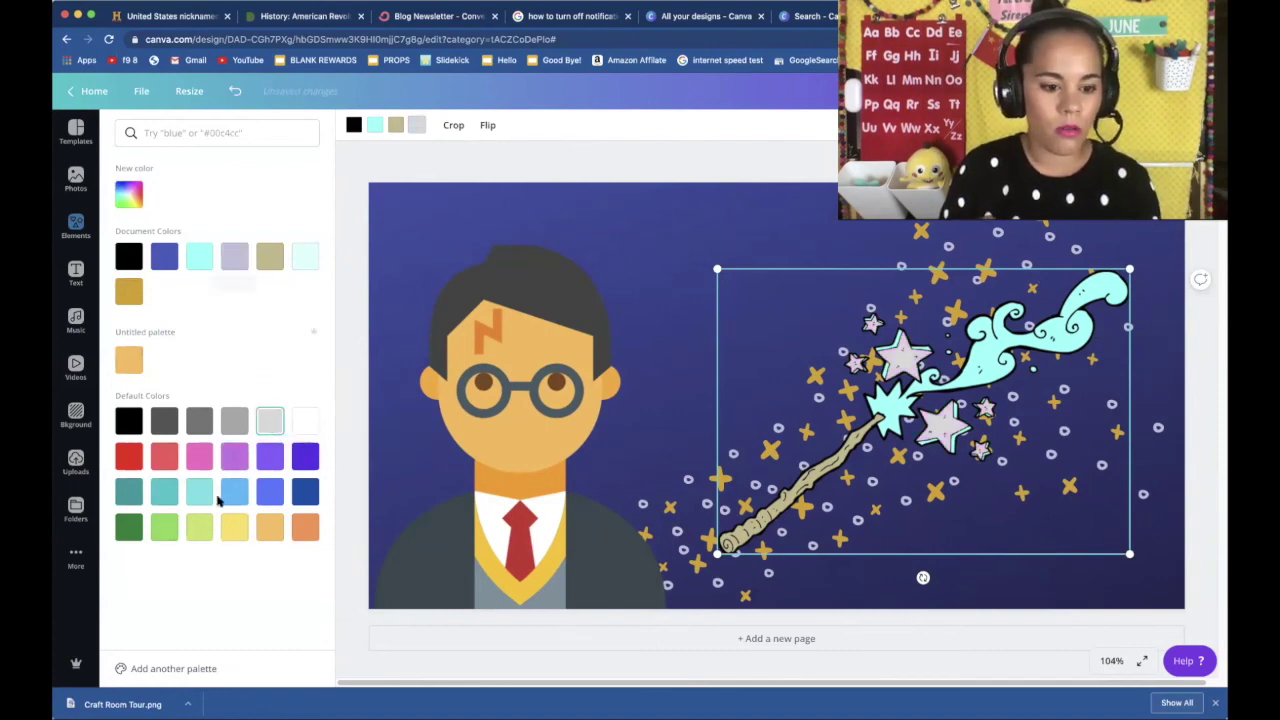
pyautogui.click(234, 530)
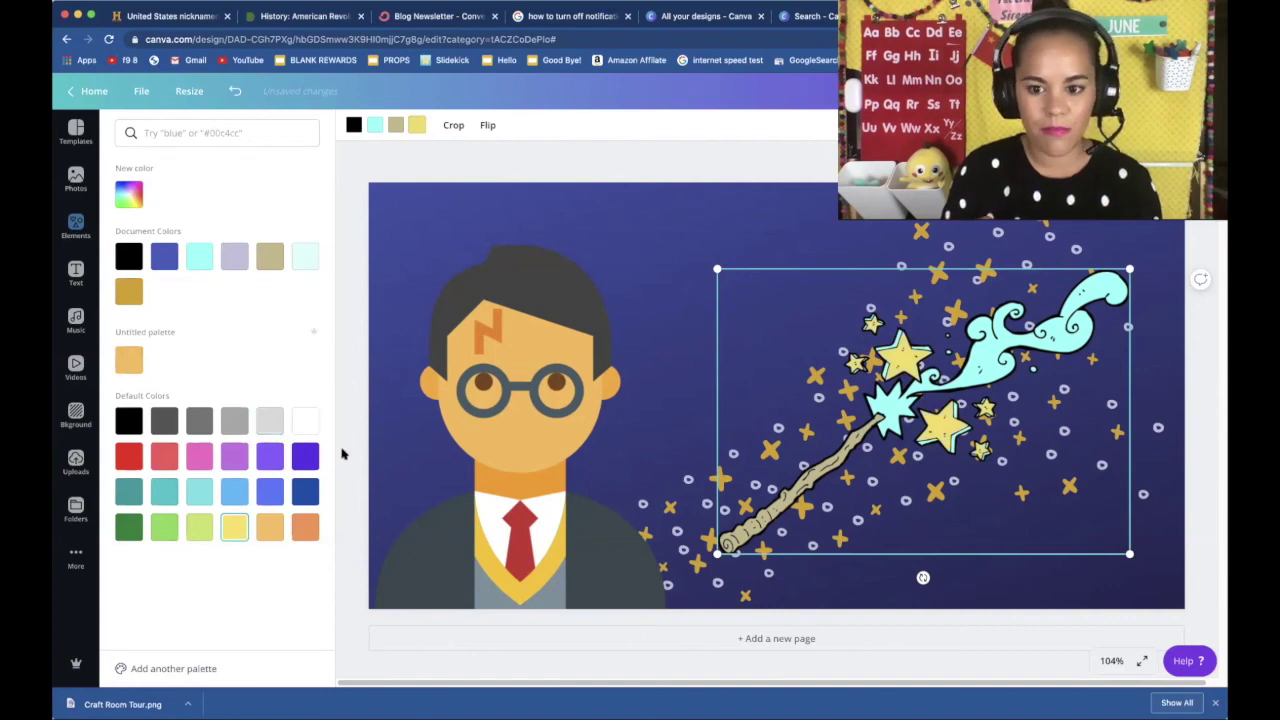
pyautogui.click(623, 292)
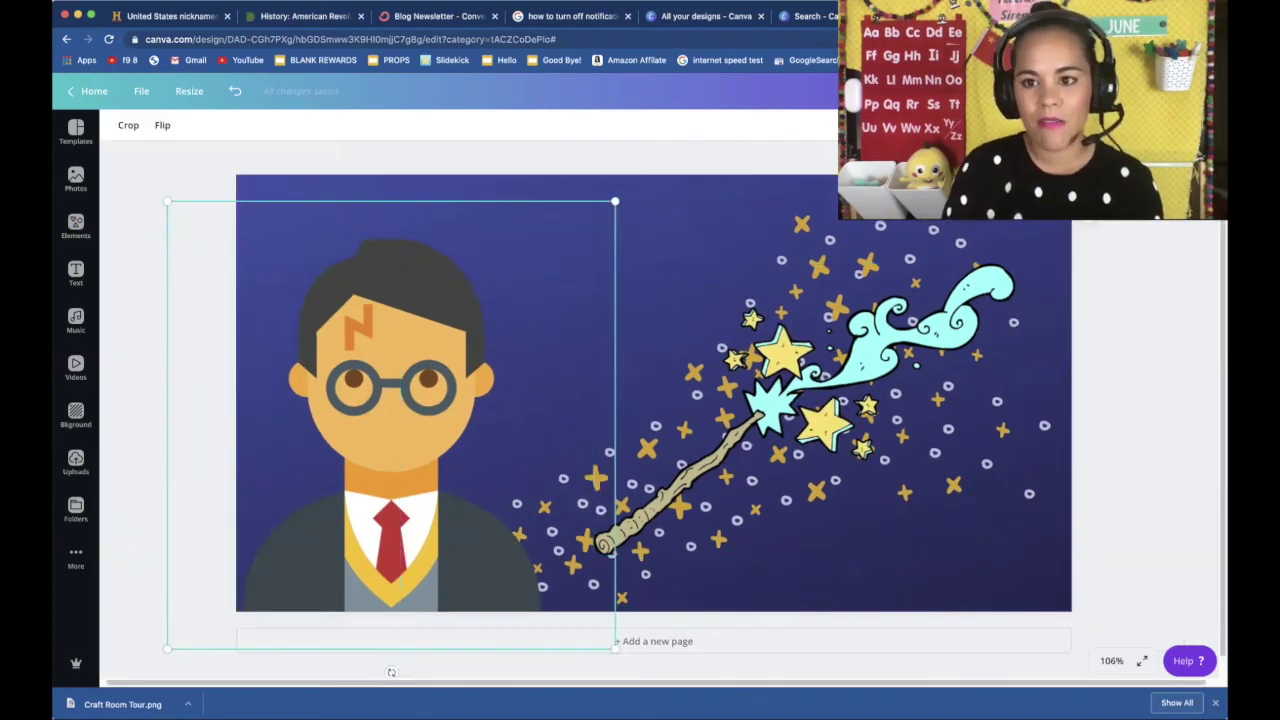